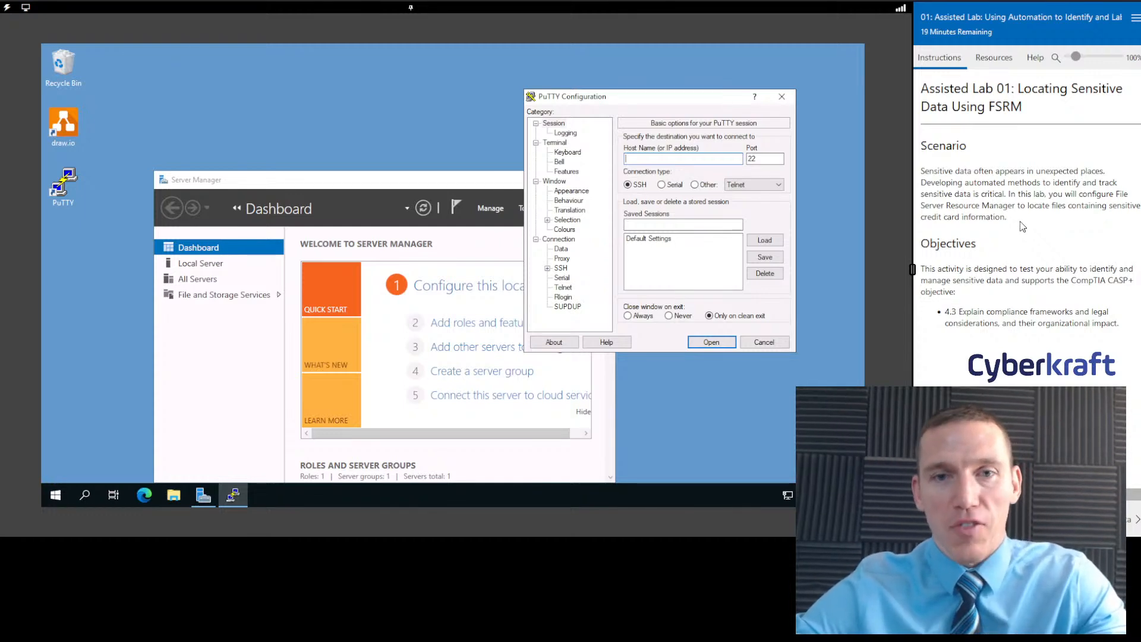
# Move the PuTTY Configuration and Server Manager windows so that they sit side by side on the desktop
pyautogui.moveTo(724, 90); pyautogui.dragTo(749, 73)
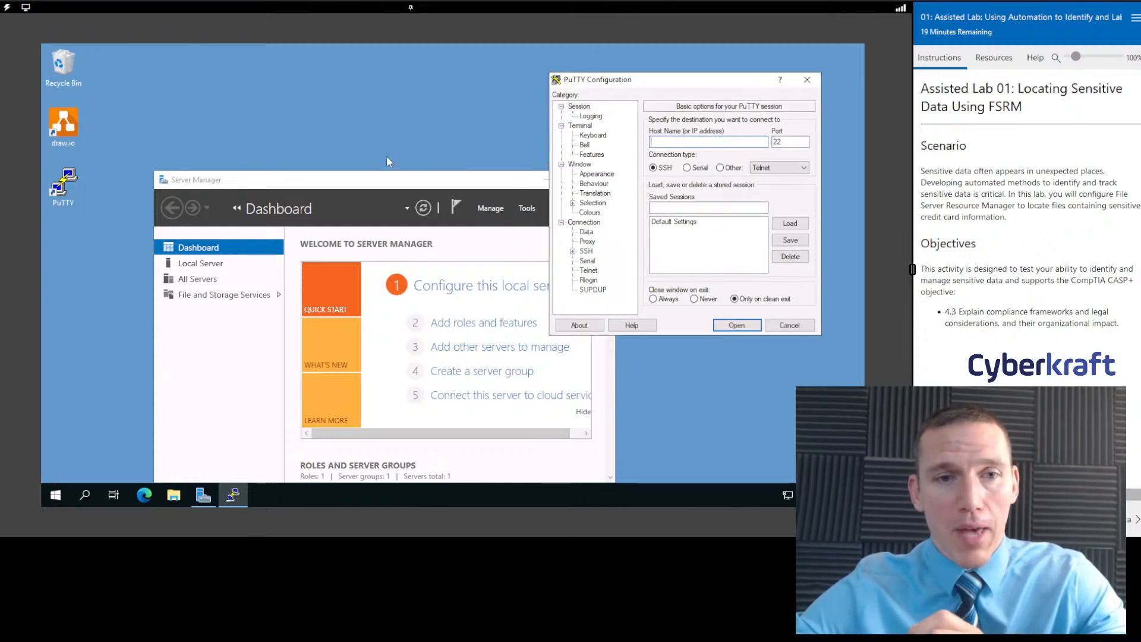
pyautogui.moveTo(388, 179); pyautogui.dragTo(359, 121)
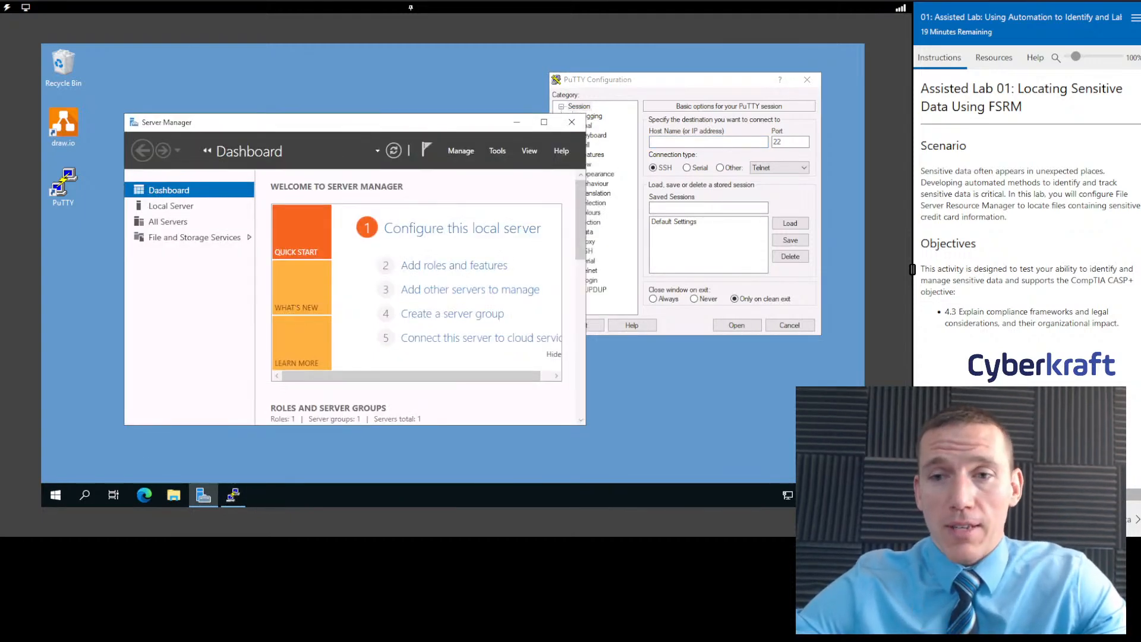
pyautogui.moveTo(389, 129); pyautogui.dragTo(354, 90)
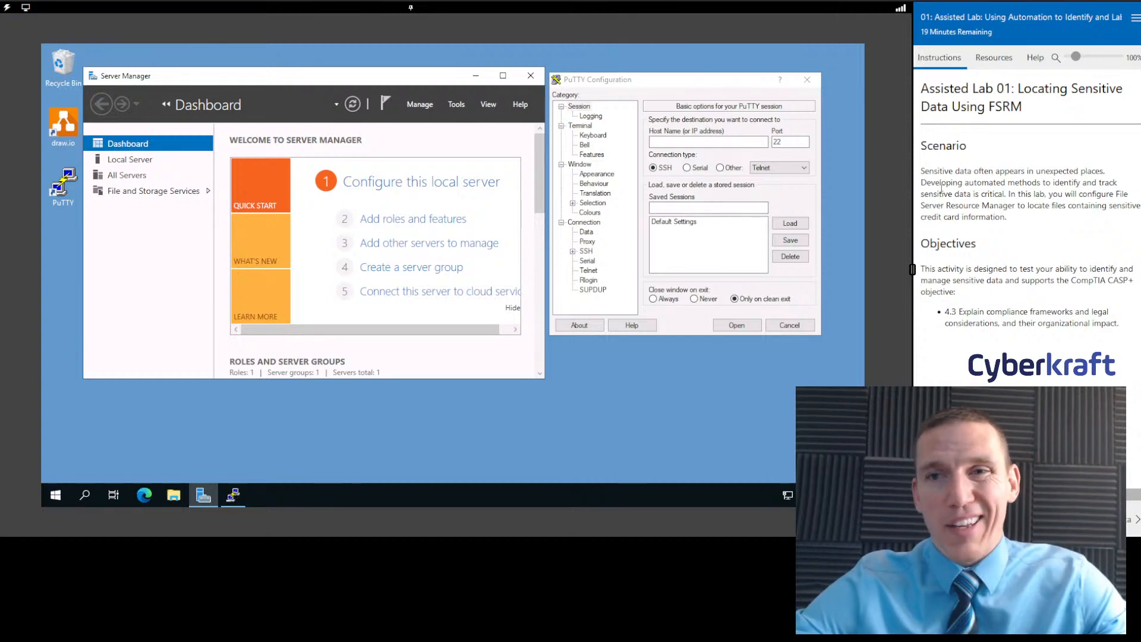
# Advance the lab instructions to Locate Sensitive Data and clear the Server Manager and PuTTY Configuration windows from the desktop
pyautogui.click(1135, 519)
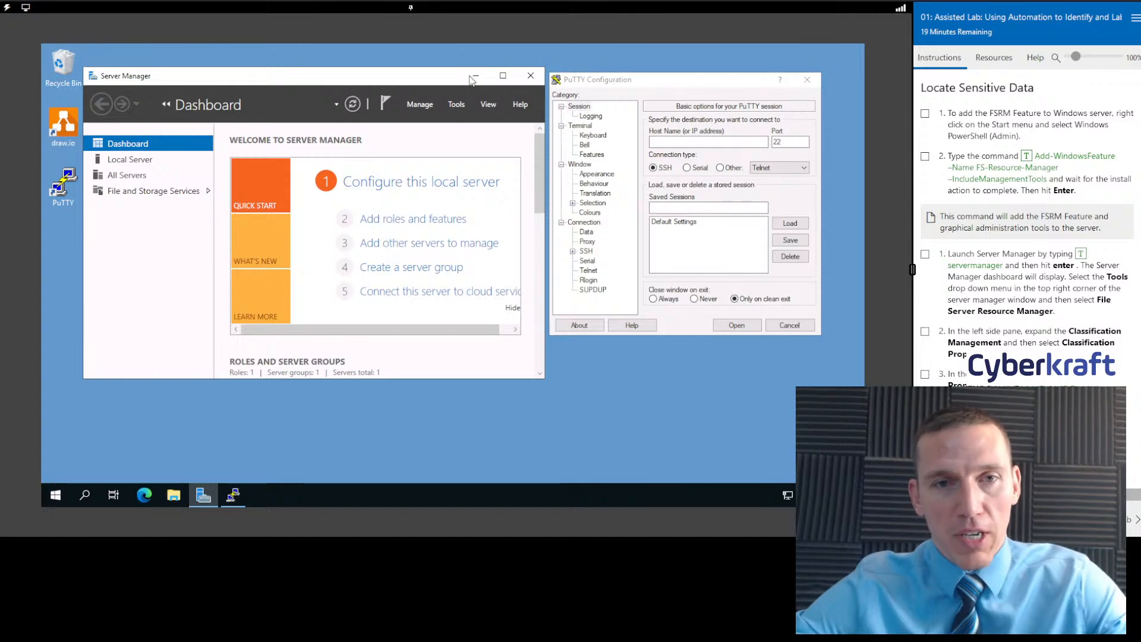
pyautogui.click(475, 76)
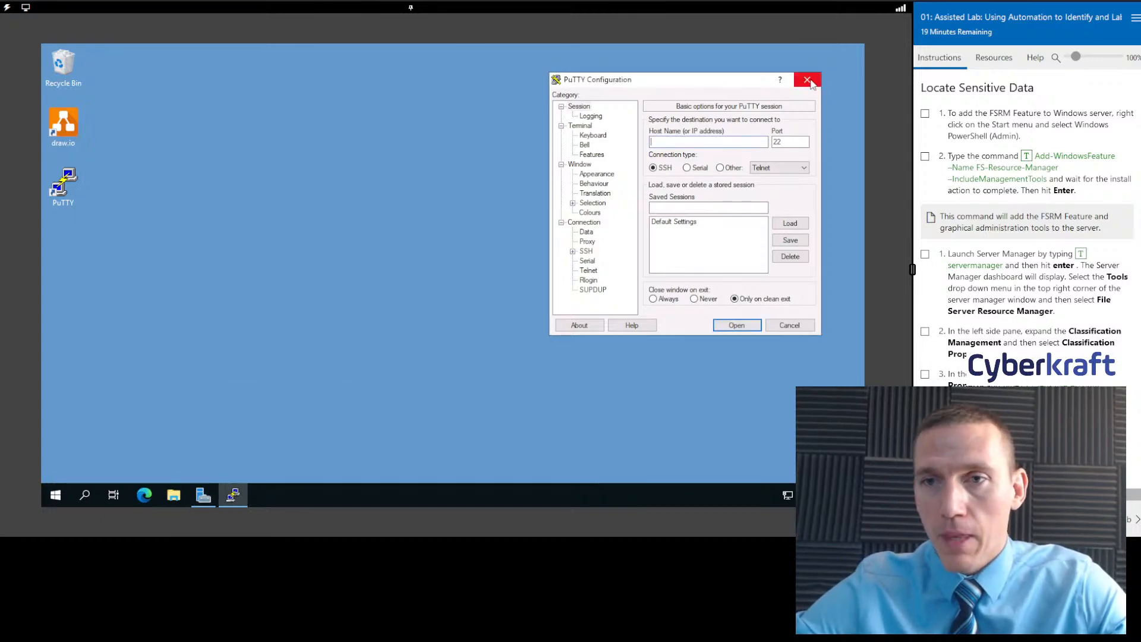
pyautogui.click(808, 81)
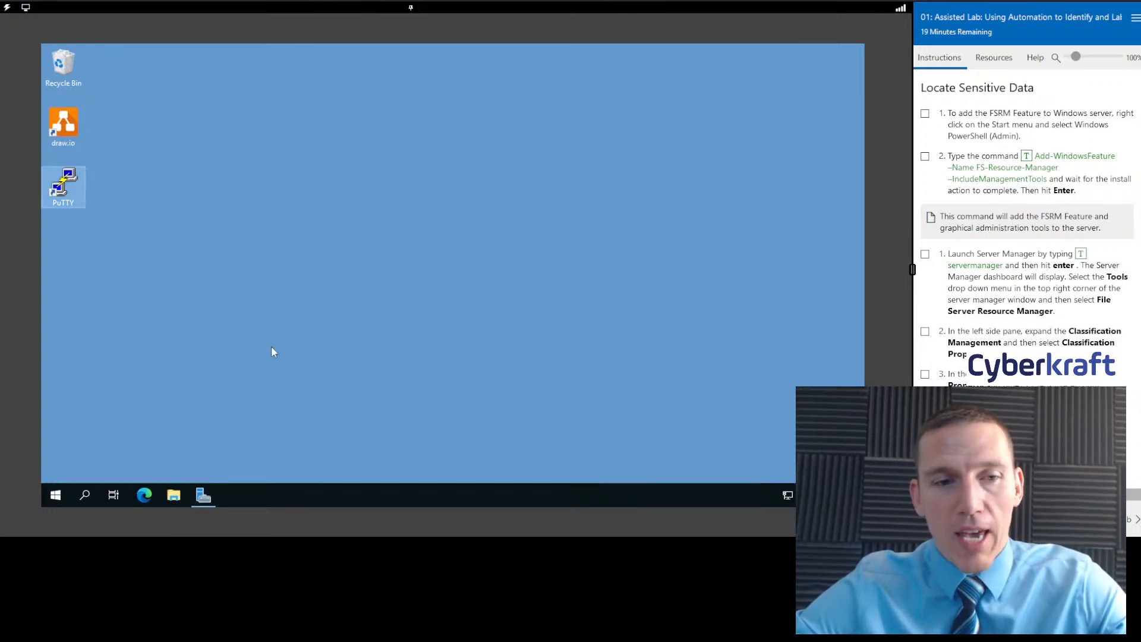
# Bring Server Manager back maximized and mark the first Locate Sensitive Data instruction as done
pyautogui.click(203, 494)
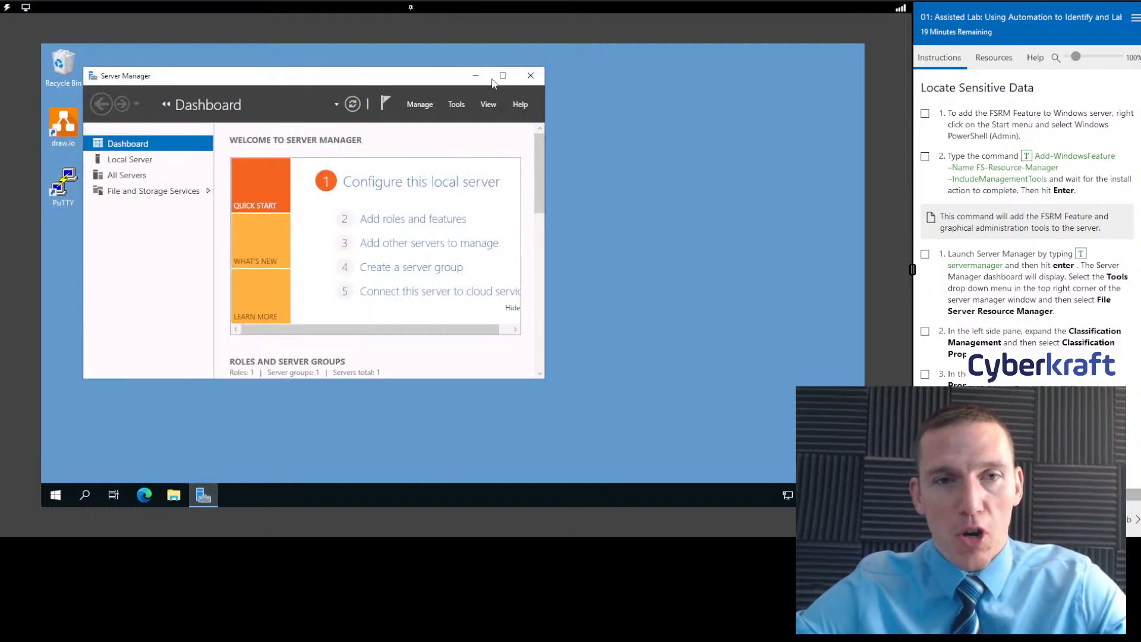
pyautogui.click(503, 75)
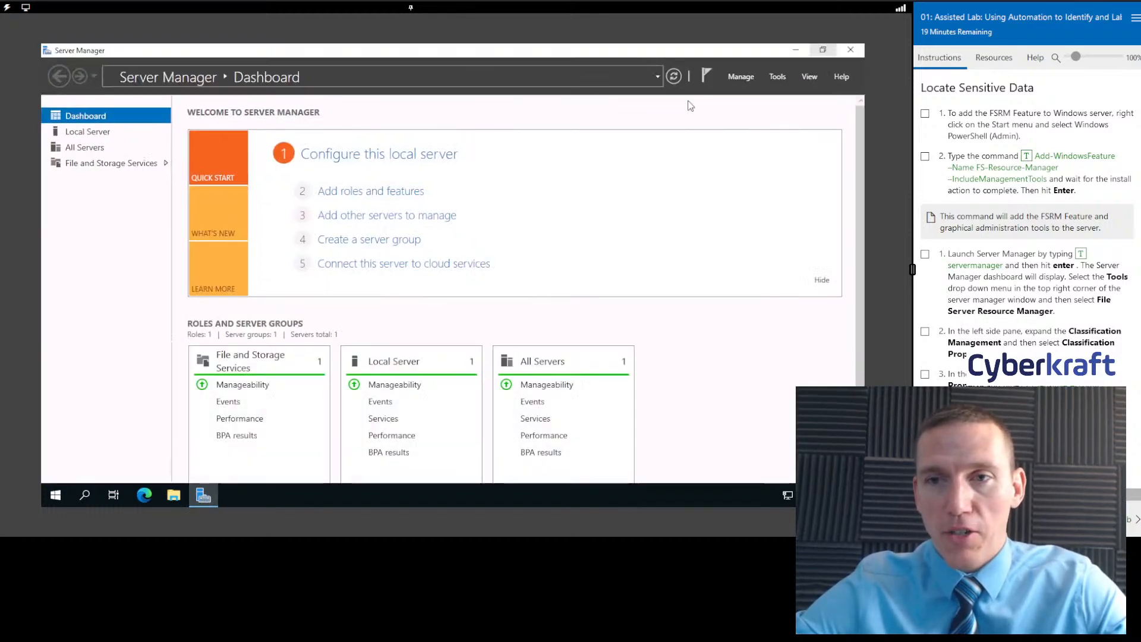
pyautogui.click(925, 114)
# Search for PowerShell and launch Windows PowerShell as administrator
pyautogui.click(80, 496)
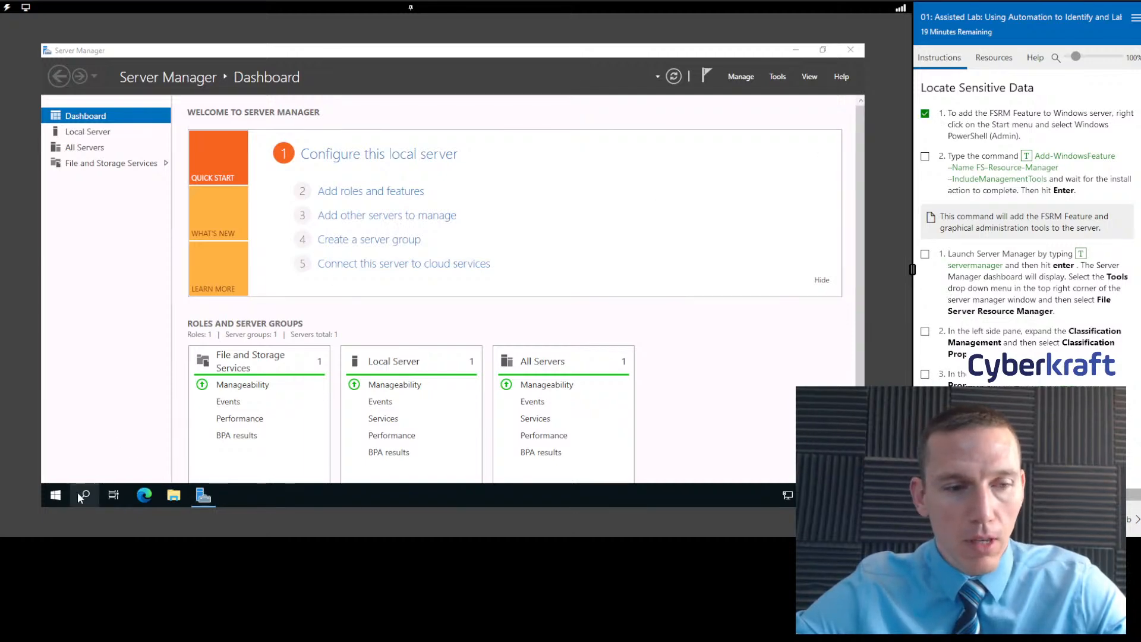
pyautogui.write('powe')
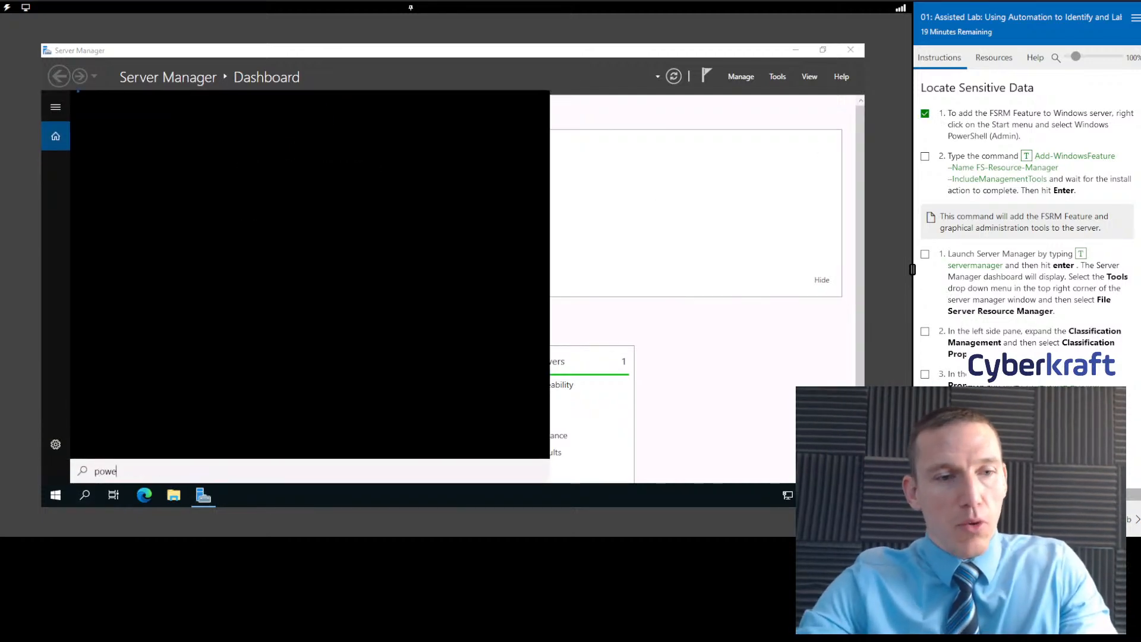
pyautogui.write('rshe')
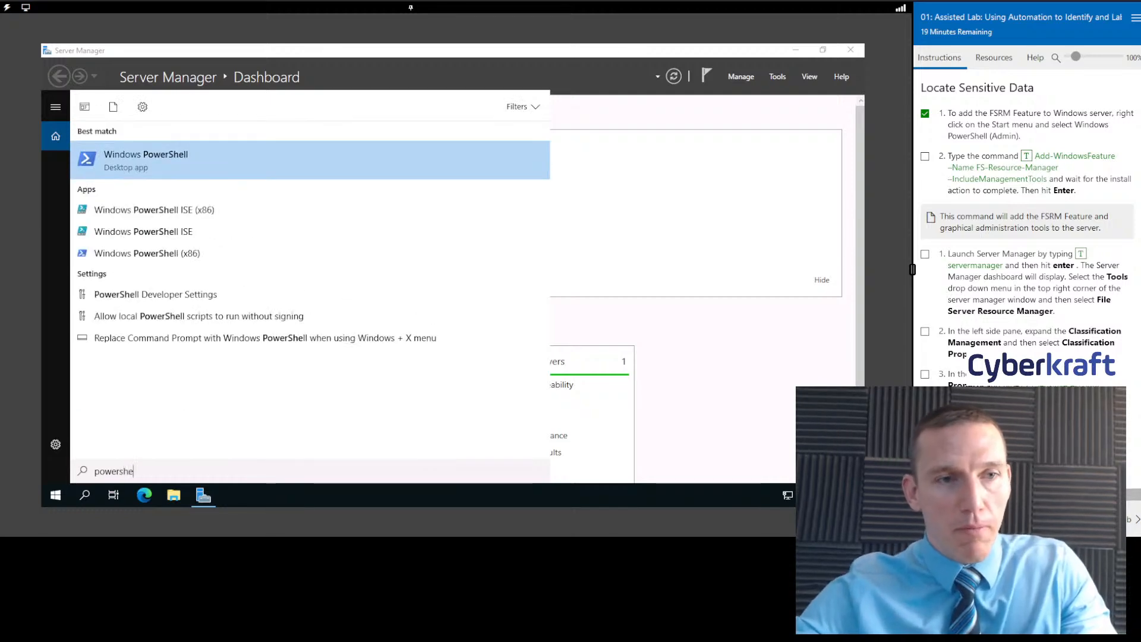
pyautogui.rightClick(192, 152)
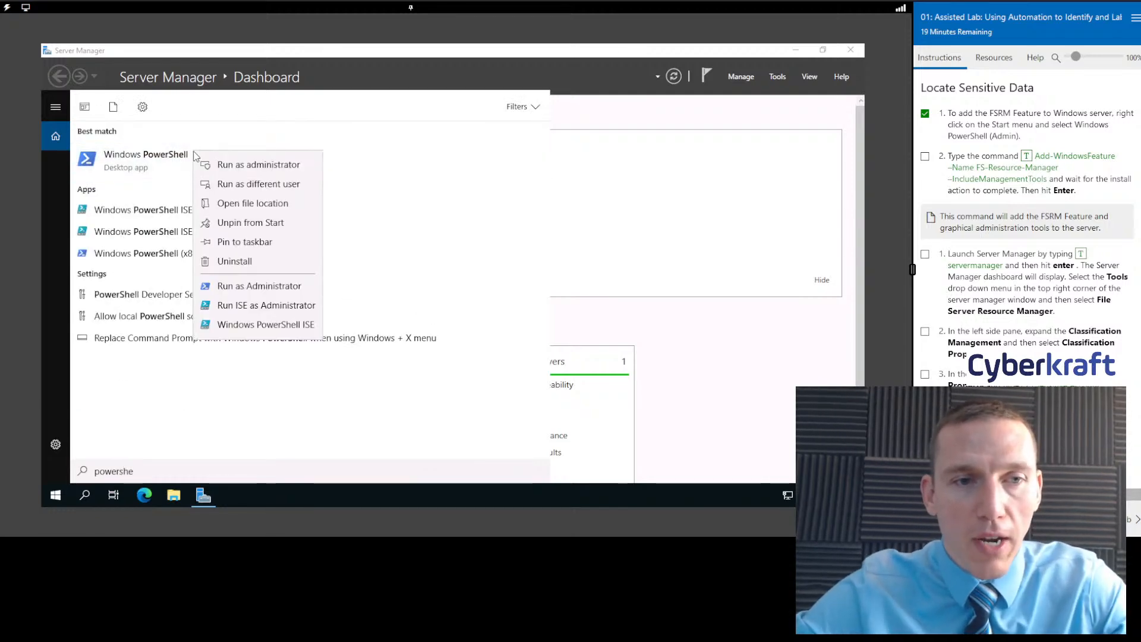
pyautogui.click(242, 165)
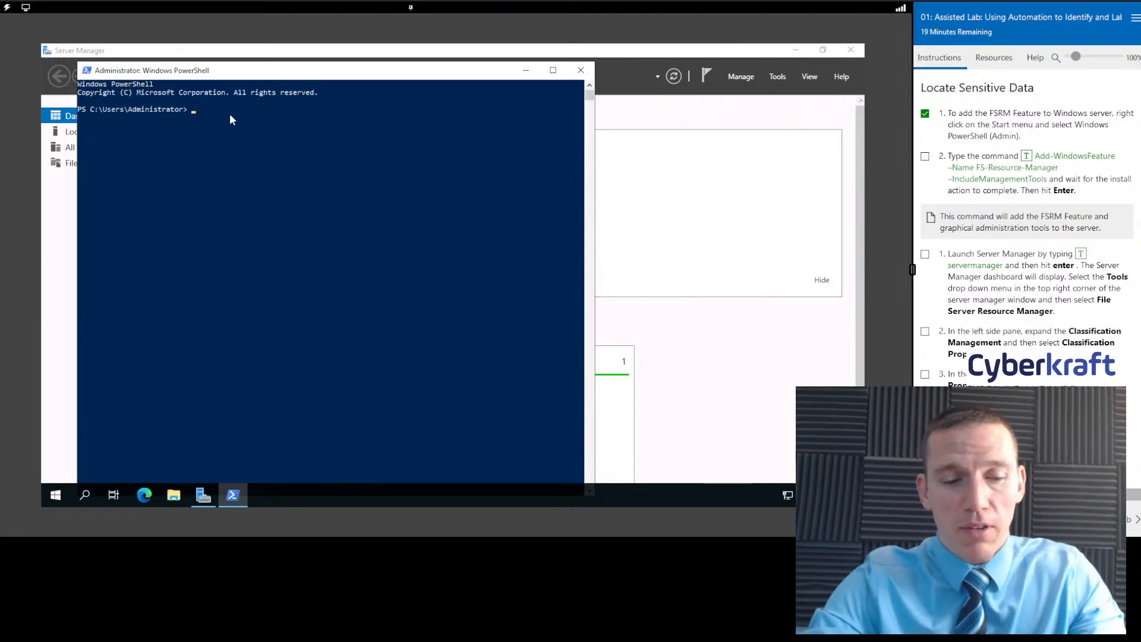
pyautogui.write('ator> Add')
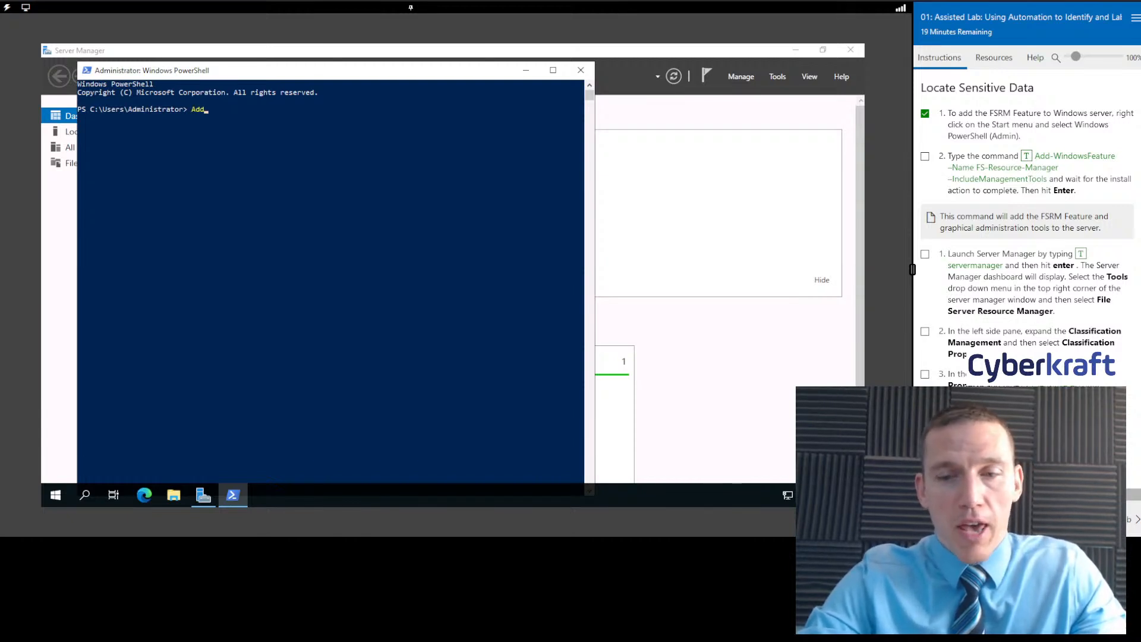
pyautogui.write('-W')
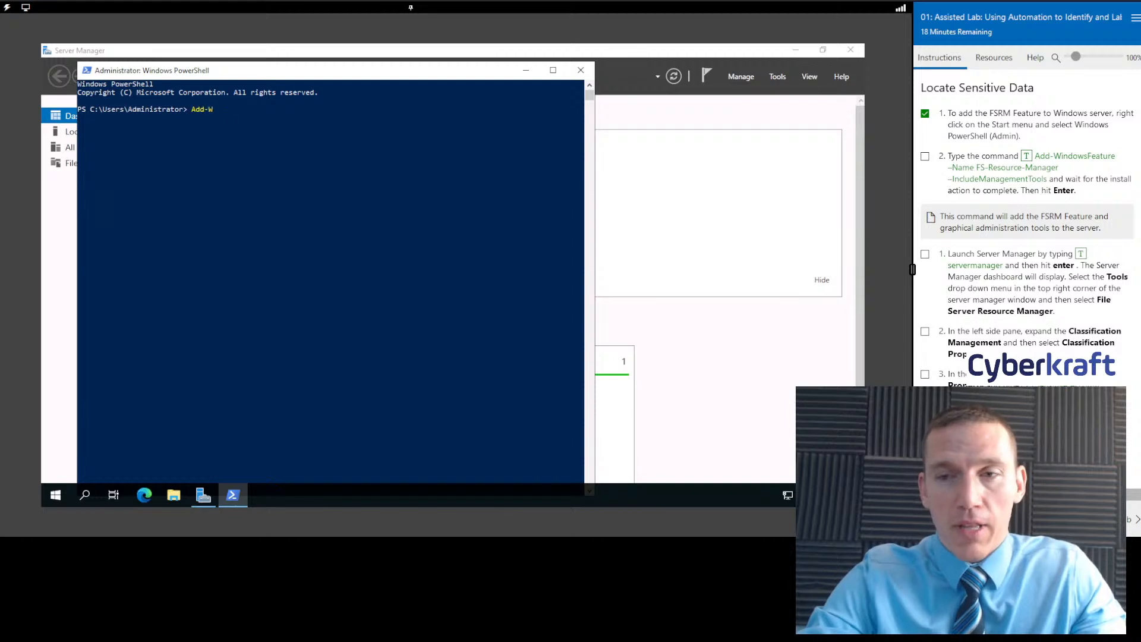
pyautogui.write('indows')
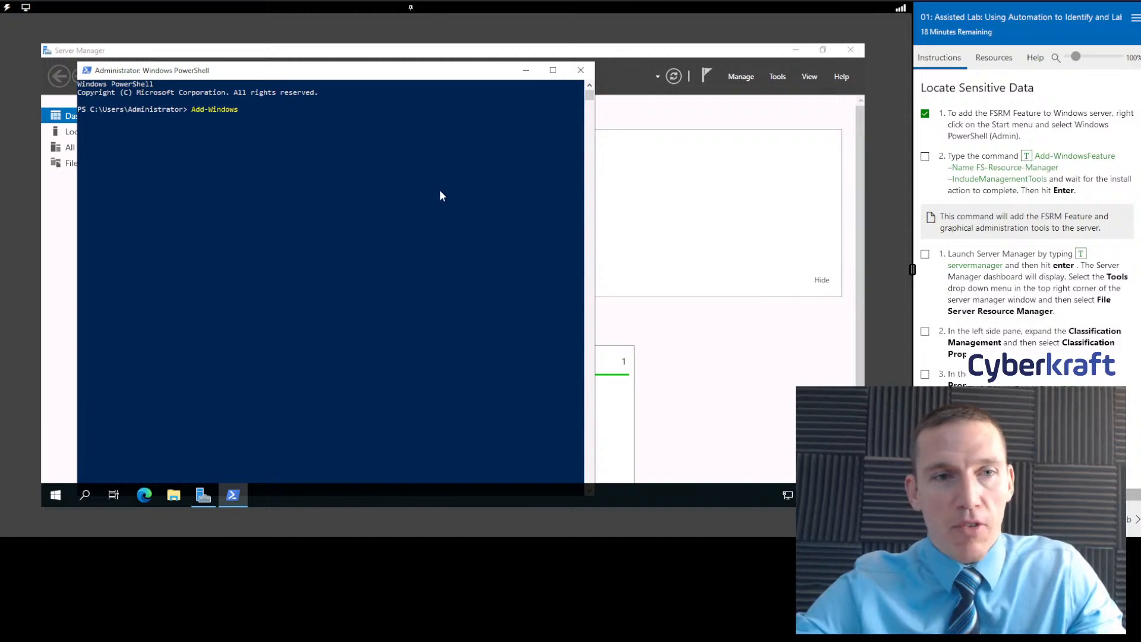
pyautogui.write('Fe')
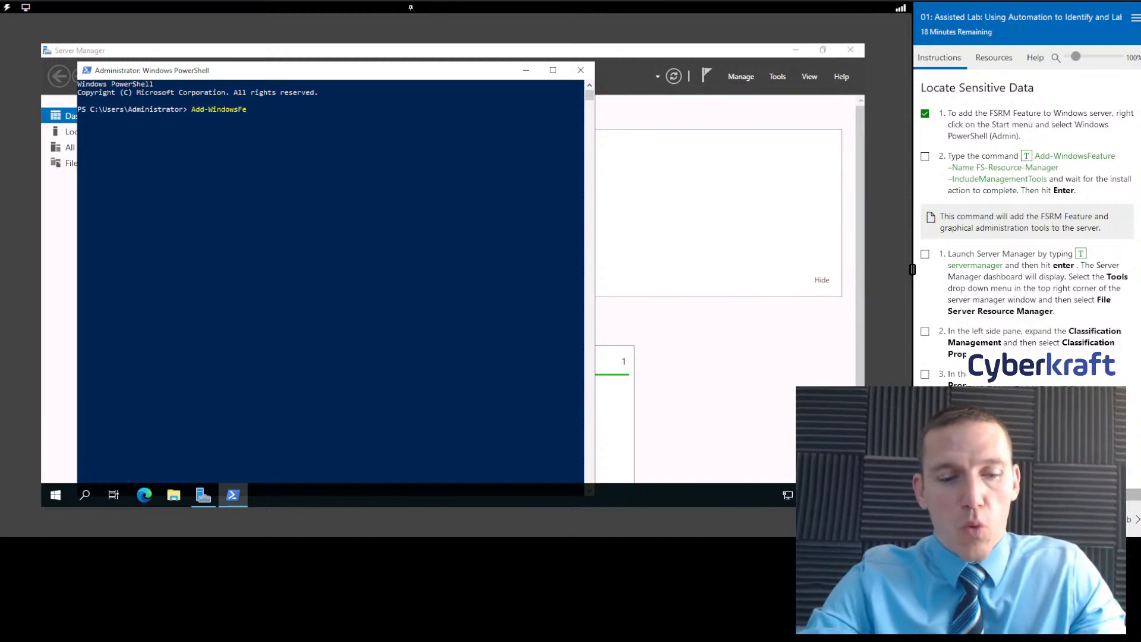
pyautogui.write('ature')
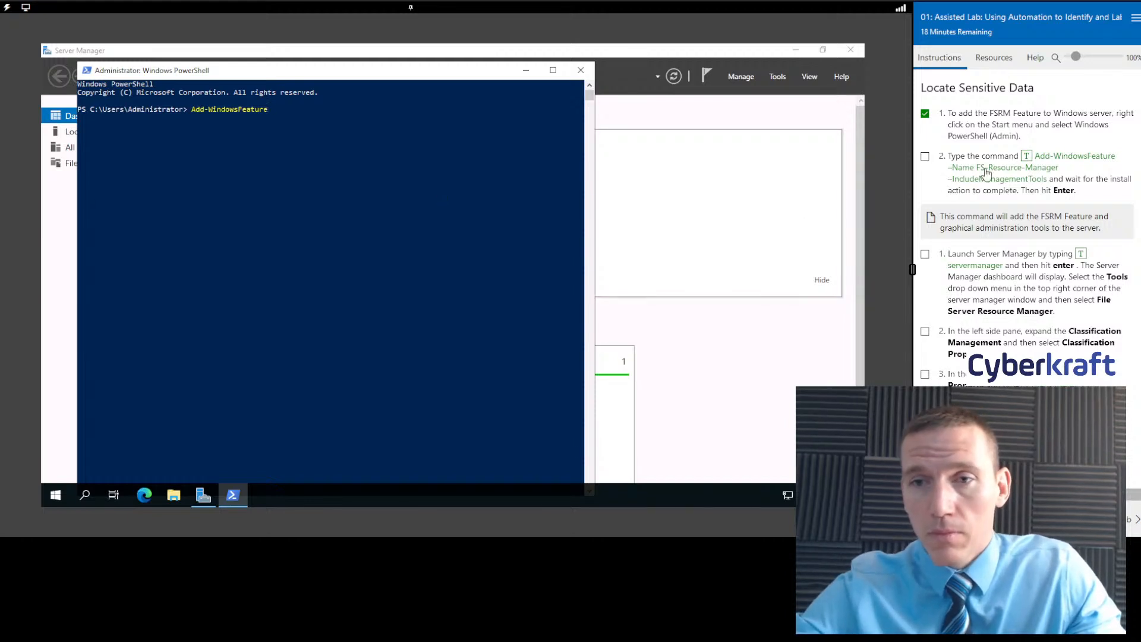
pyautogui.press('BackSpace')
pyautogui.press('BackSpace')
pyautogui.press('BackSpace')
pyautogui.press('BackSpace')
pyautogui.press('BackSpace')
pyautogui.press('BackSpace')
pyautogui.press('BackSpace')
pyautogui.press('BackSpace')
pyautogui.press('BackSpace')
pyautogui.press('BackSpace')
pyautogui.press('BackSpace')
pyautogui.press('BackSpace')
pyautogui.press('BackSpace')
pyautogui.press('BackSpace')
pyautogui.press('BackSpace')
pyautogui.press('BackSpace')
pyautogui.press('BackSpace')
pyautogui.press('BackSpace')
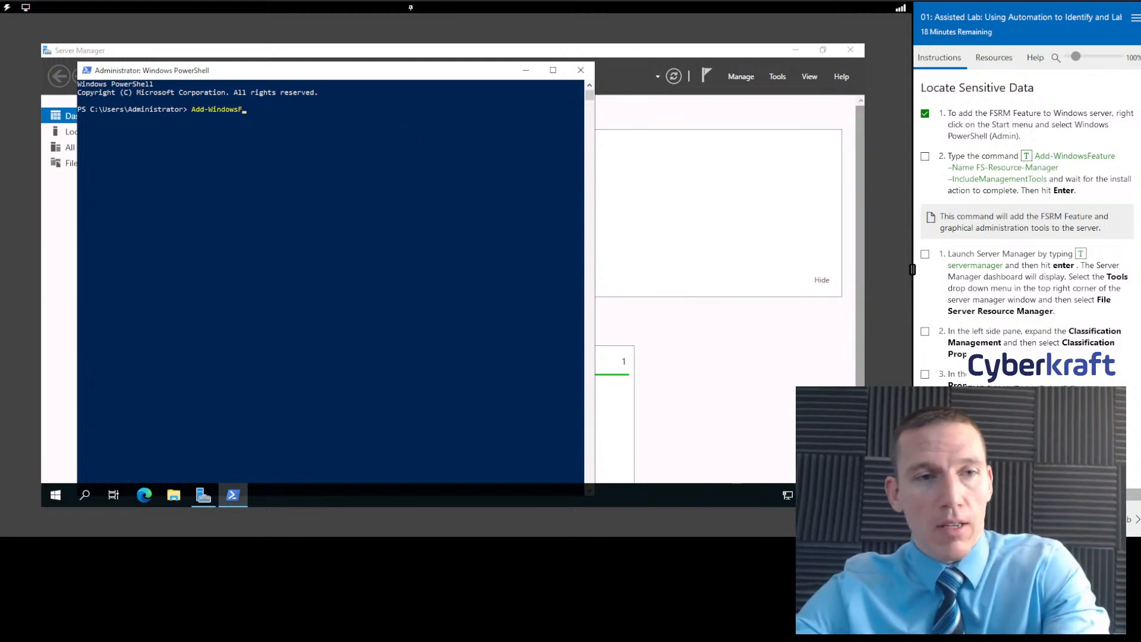
# Run Add-WindowsFeature -Name FS-Resource-Manager -IncludeManagementTools in PowerShell and mark that lab instruction as done
pyautogui.click(1026, 156)
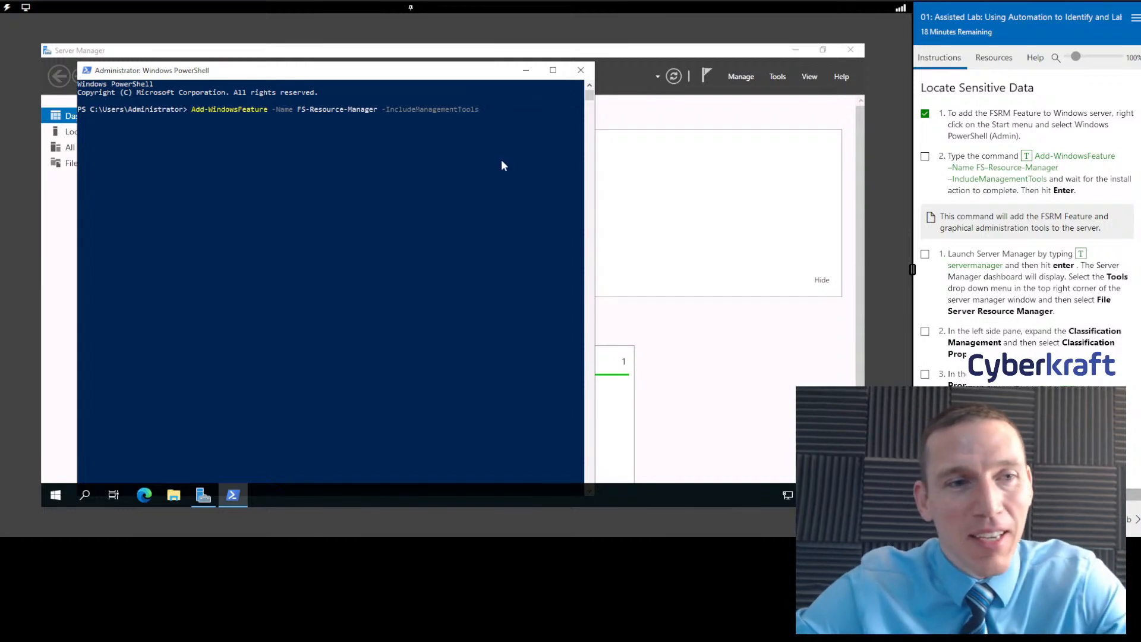
pyautogui.press('Return')
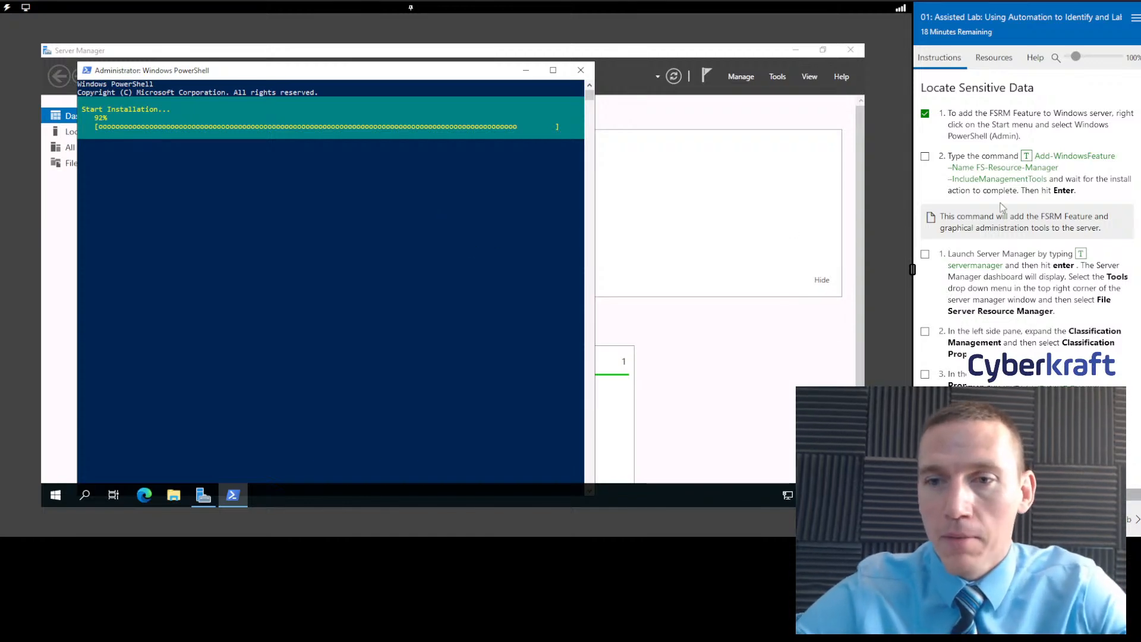
pyautogui.click(925, 156)
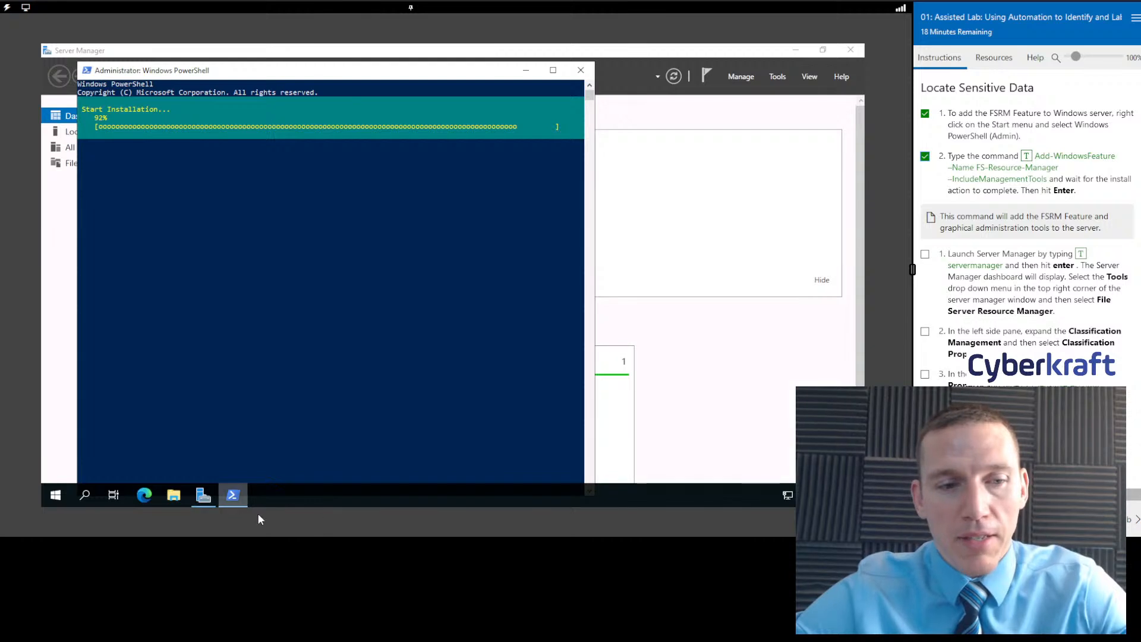
# Launch Server Manager by running servermanager in PowerShell, and maximize its window
pyautogui.moveTo(205, 505)
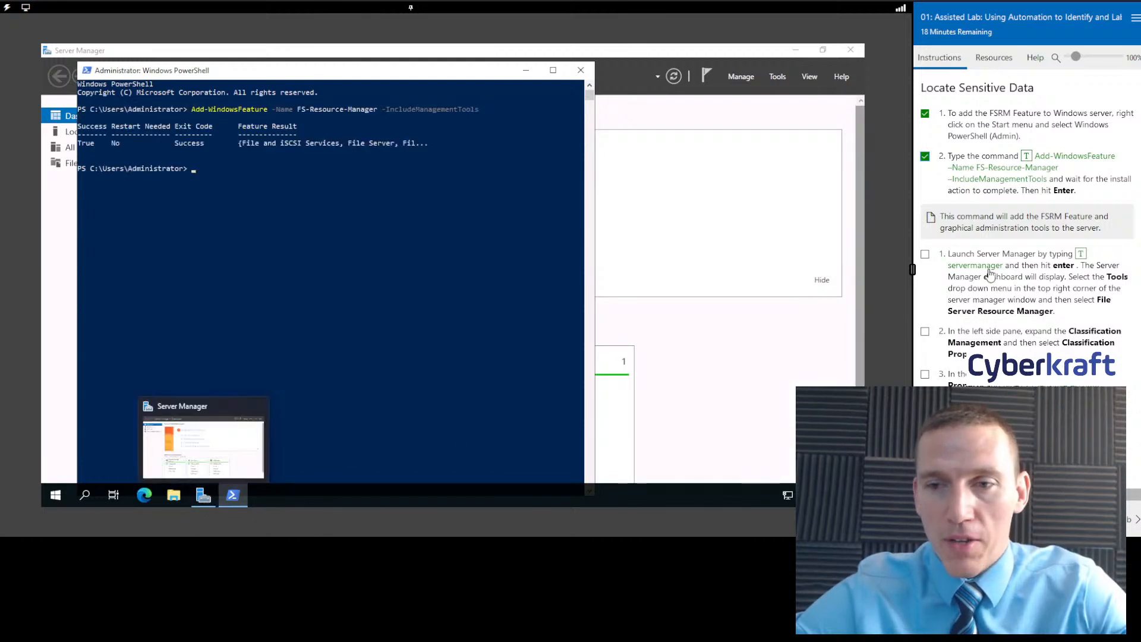
pyautogui.scroll(-1, 1013, 294)
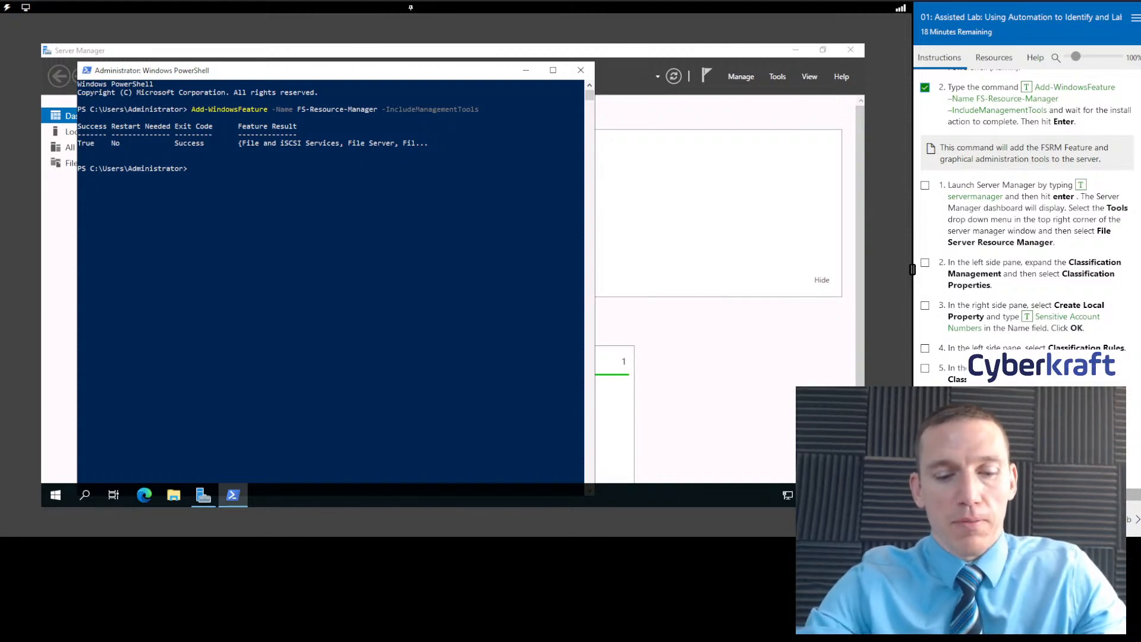
pyautogui.click(237, 169)
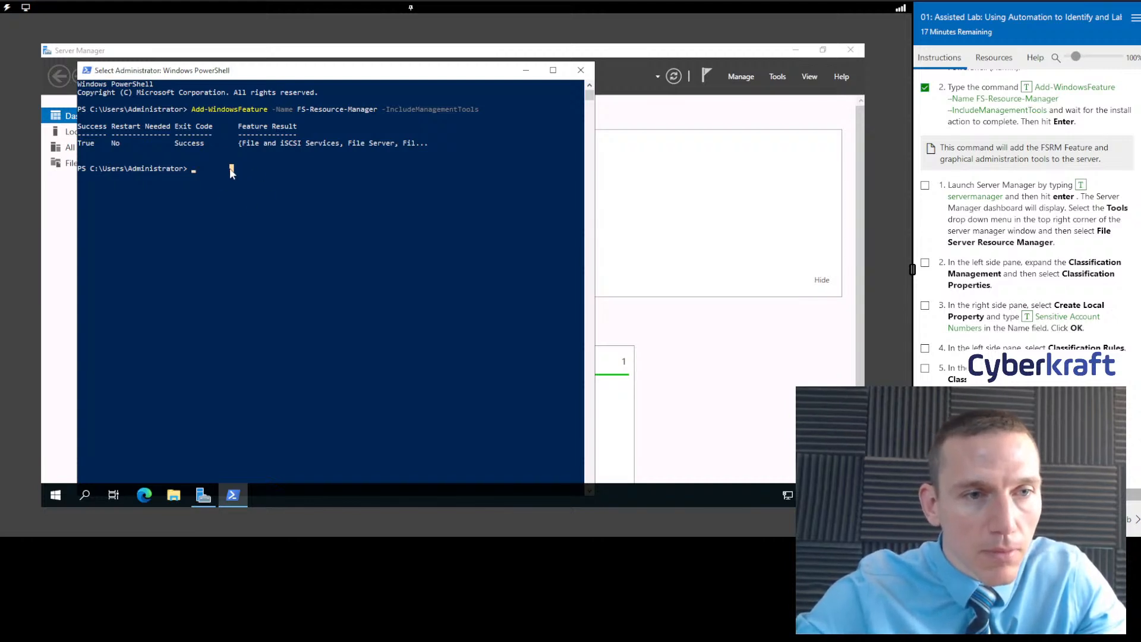
pyautogui.write('ser')
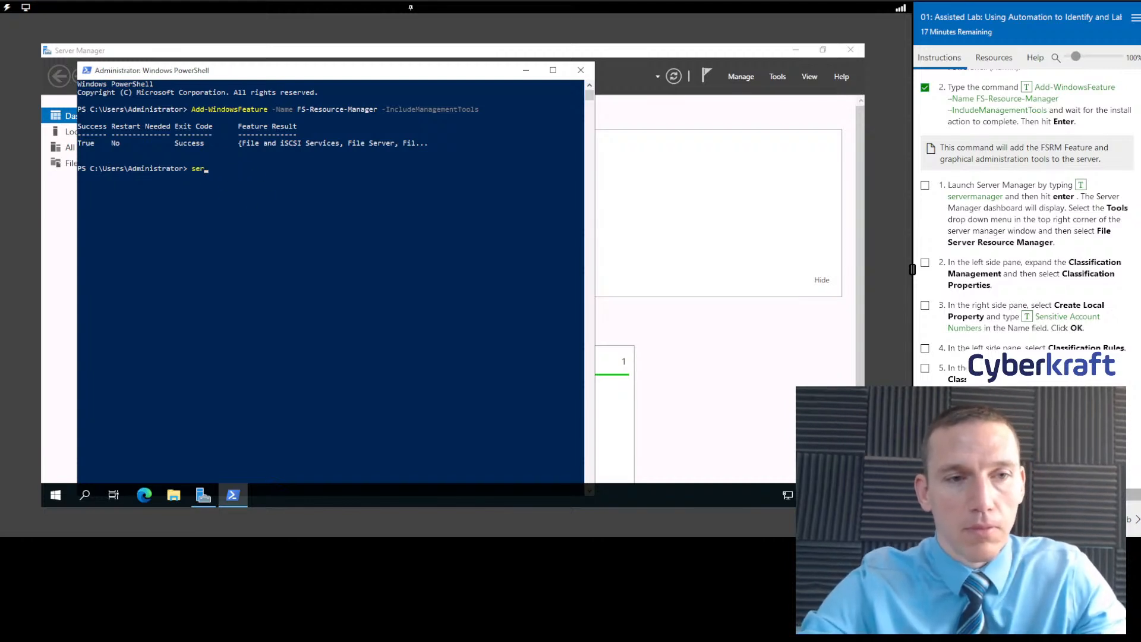
pyautogui.write('vermanager')
pyautogui.press('Return')
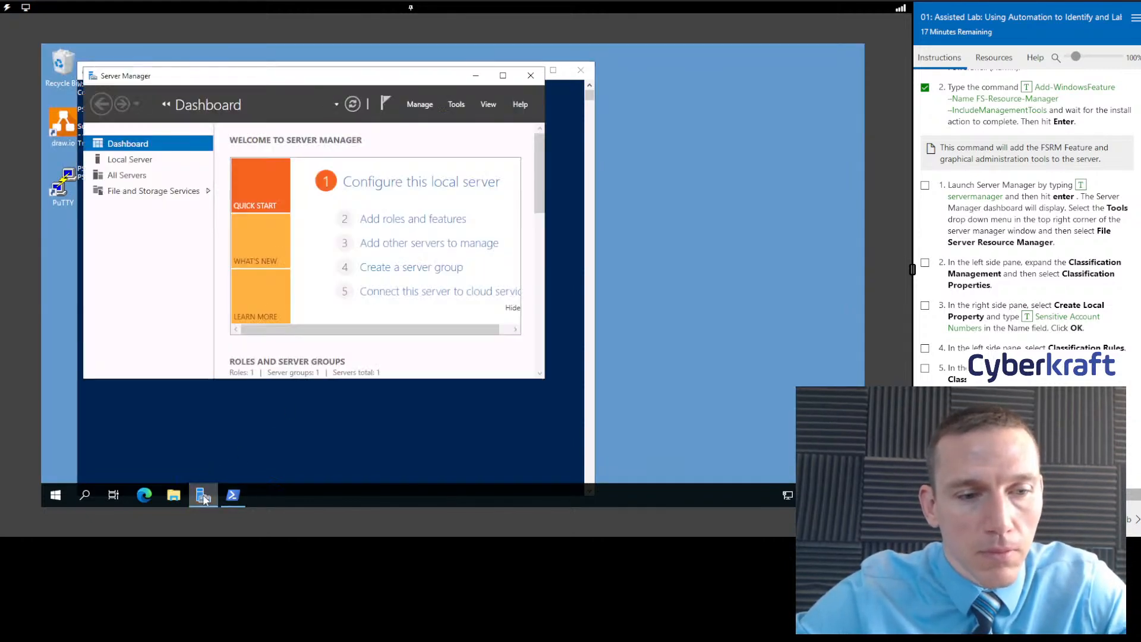
pyautogui.click(503, 76)
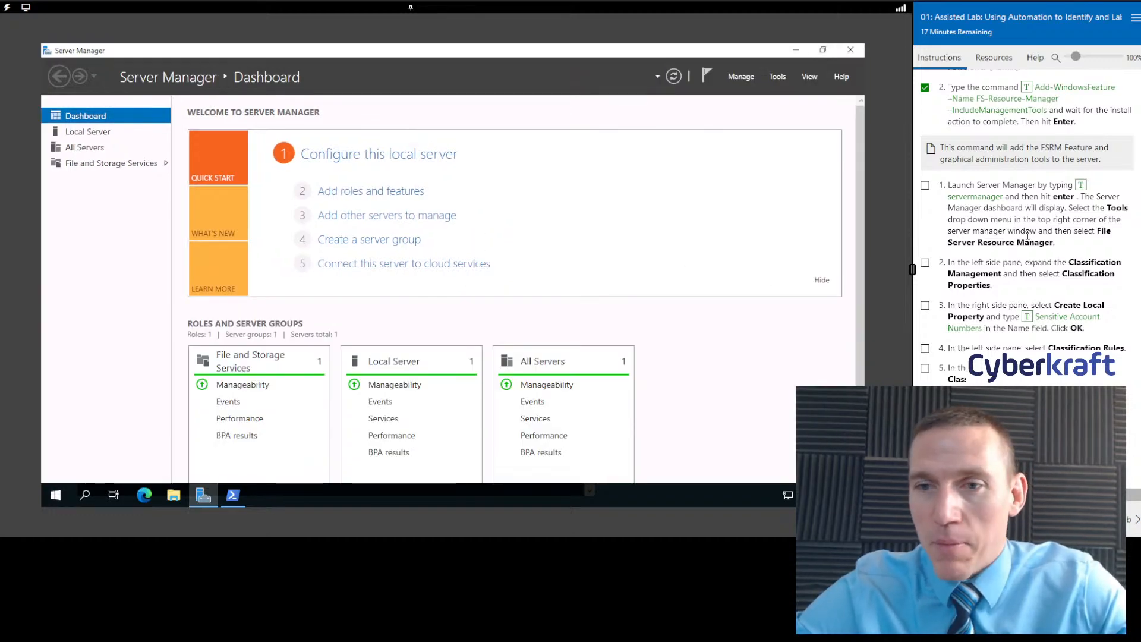
# Mark the Server Manager launch instruction as done and open File Server Resource Manager from Server Manager
pyautogui.click(934, 186)
pyautogui.scroll(-1, 1041, 254)
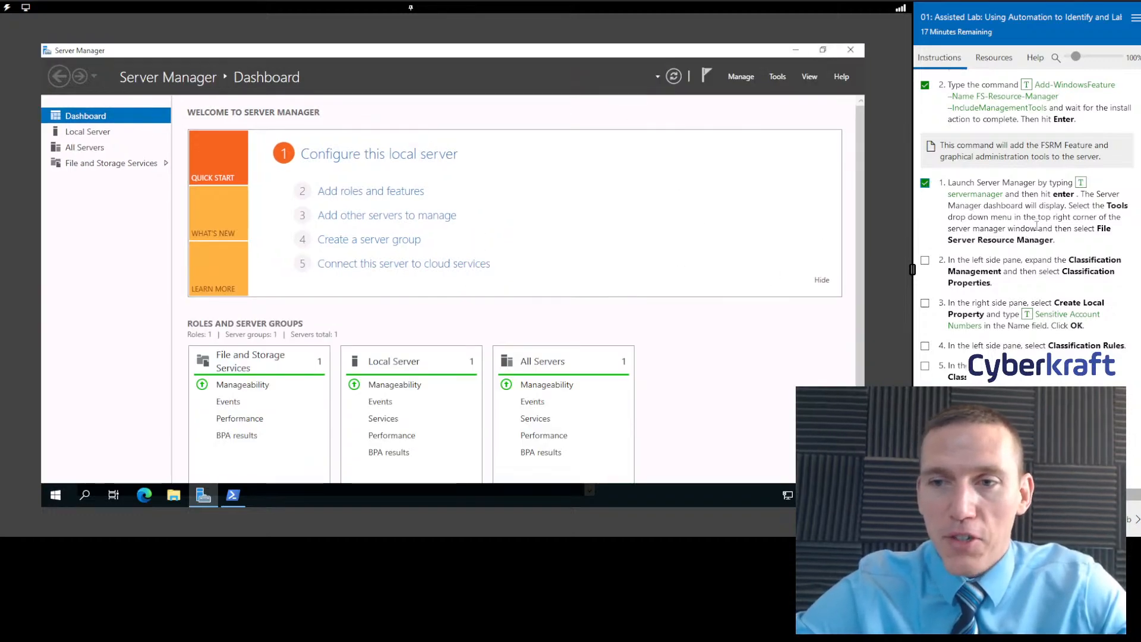
pyautogui.click(777, 78)
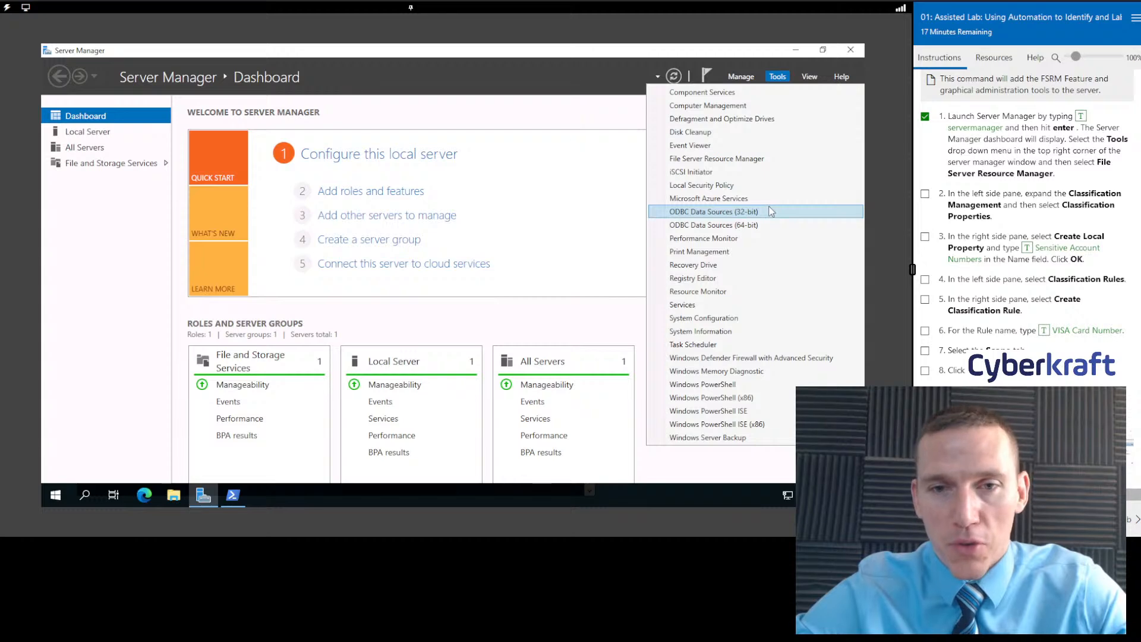
pyautogui.click(762, 161)
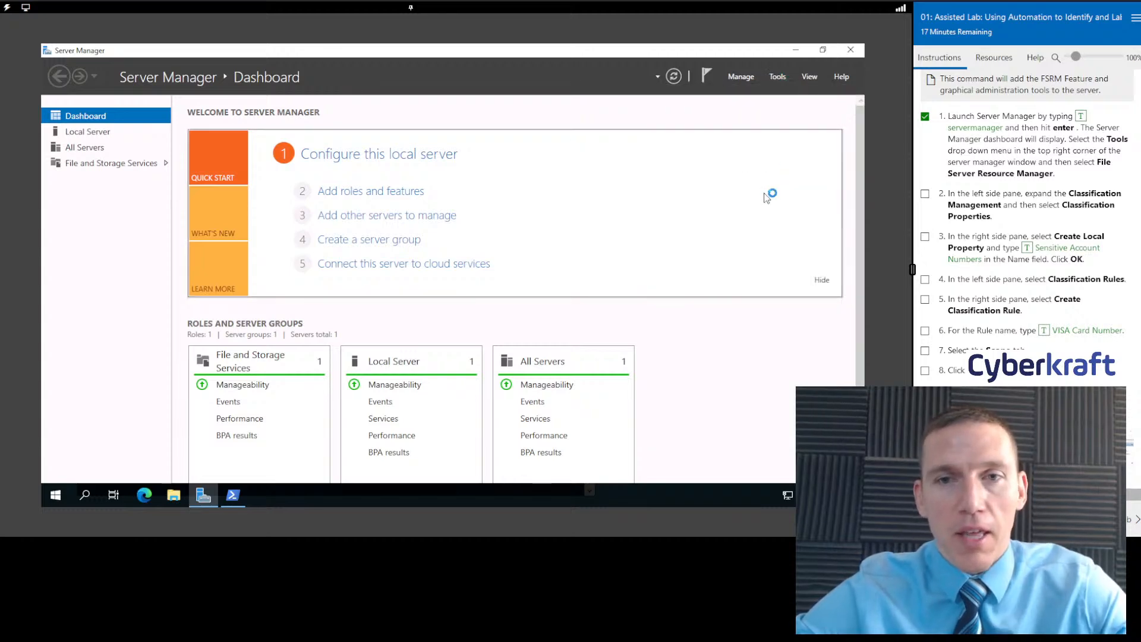
# Expand Classification Management and show its Classification Properties, marking that lab instruction as done
pyautogui.click(926, 194)
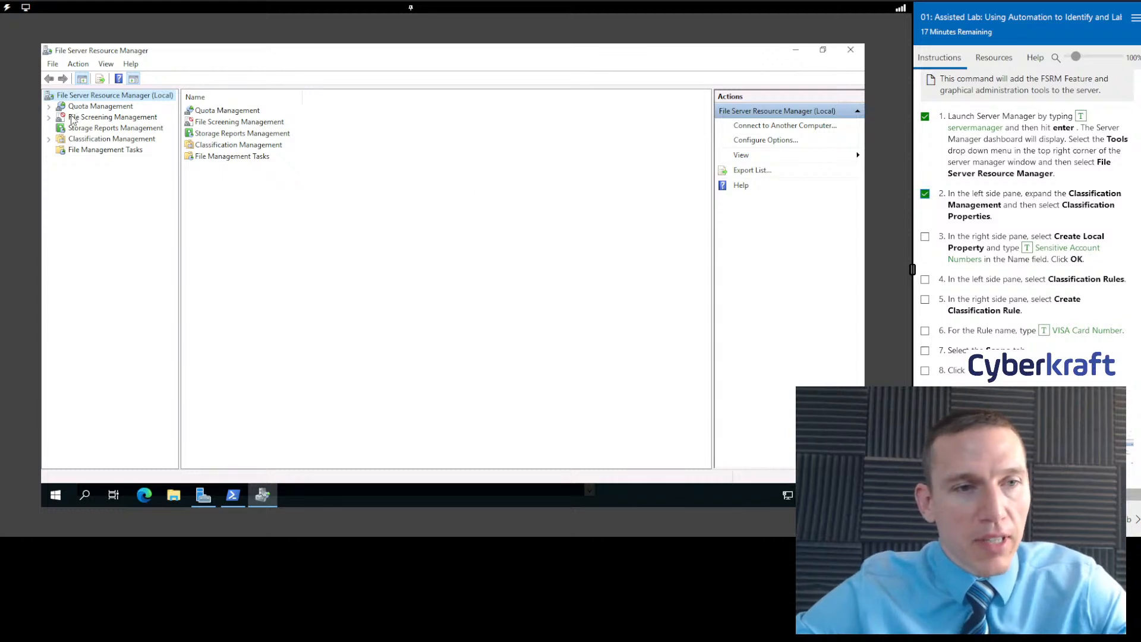
pyautogui.click(49, 139)
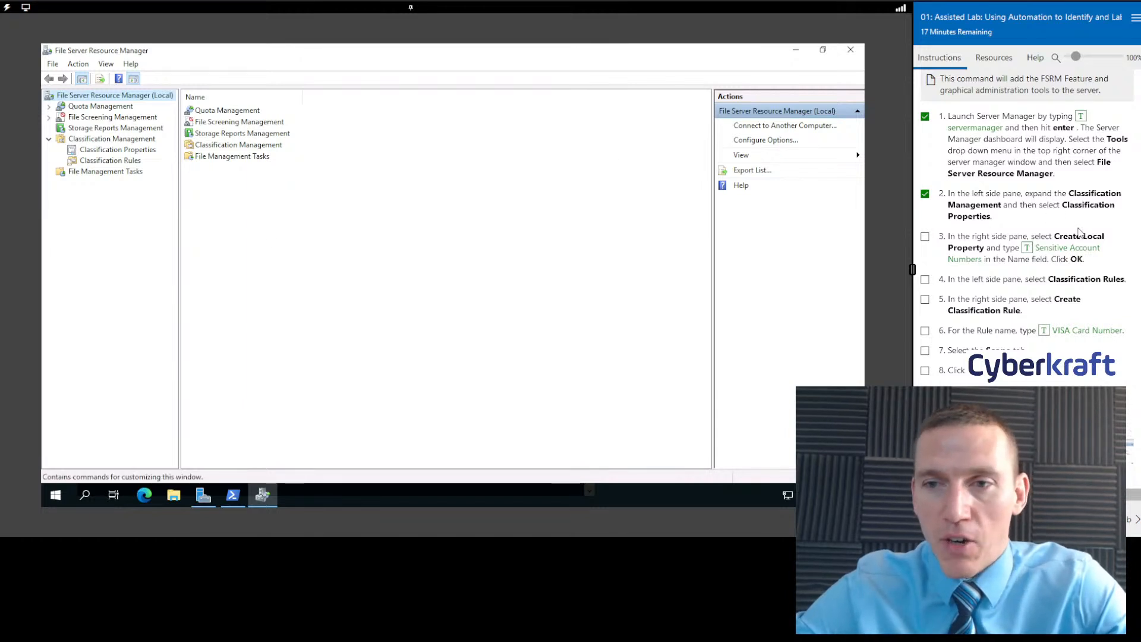
pyautogui.scroll(-2, 1074, 233)
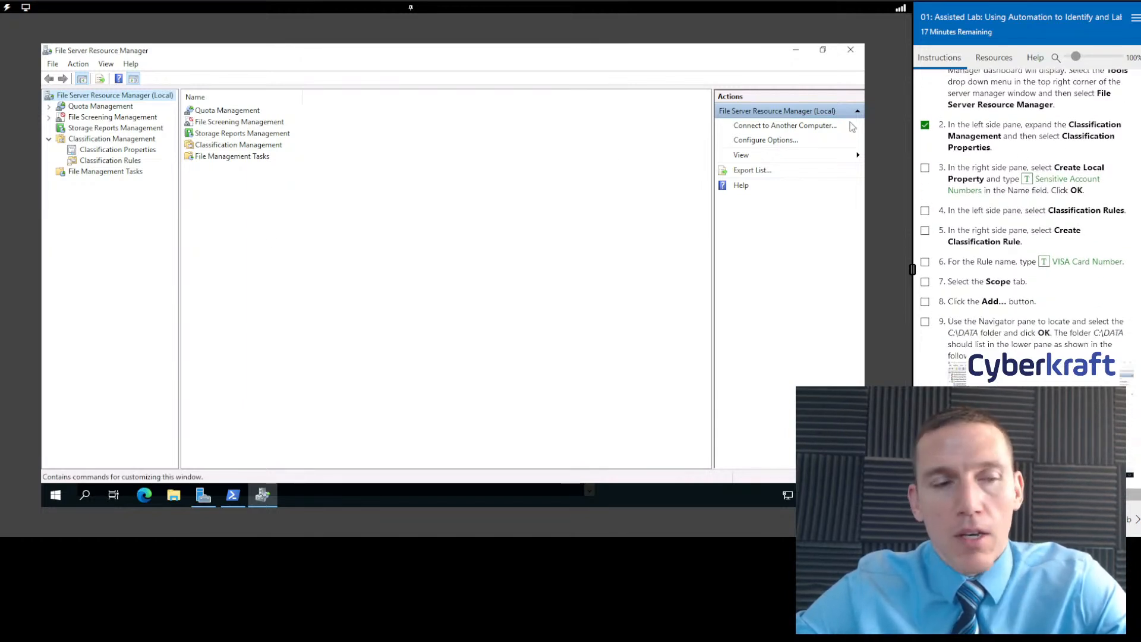
pyautogui.click(102, 150)
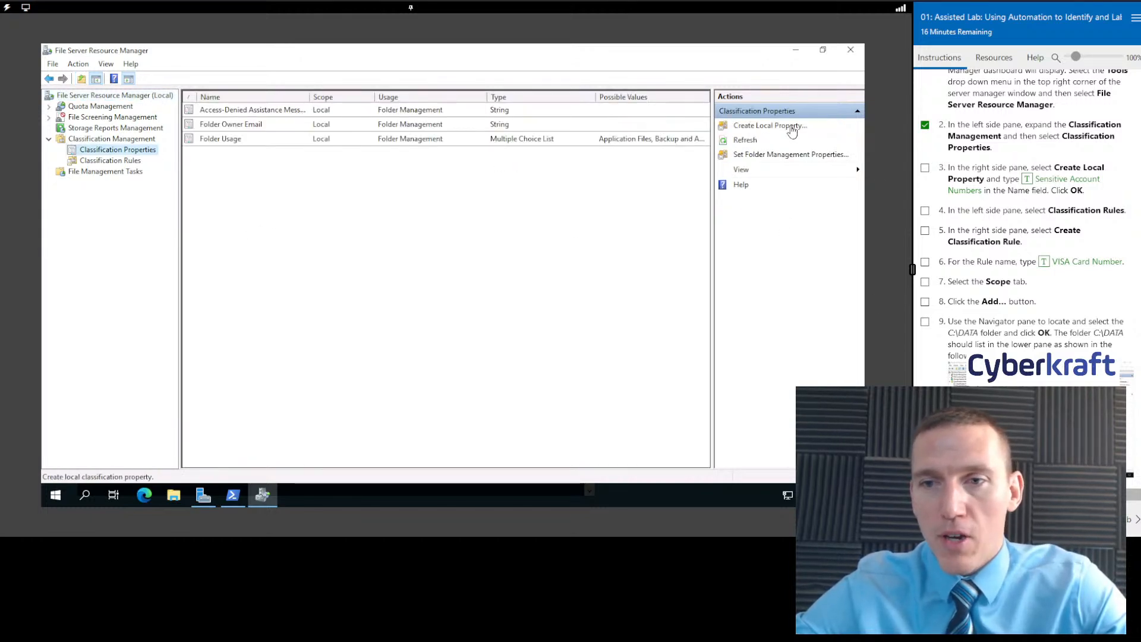
# Create a local classification property named Sensitive Account Numbers and mark that lab instruction as done
pyautogui.click(926, 169)
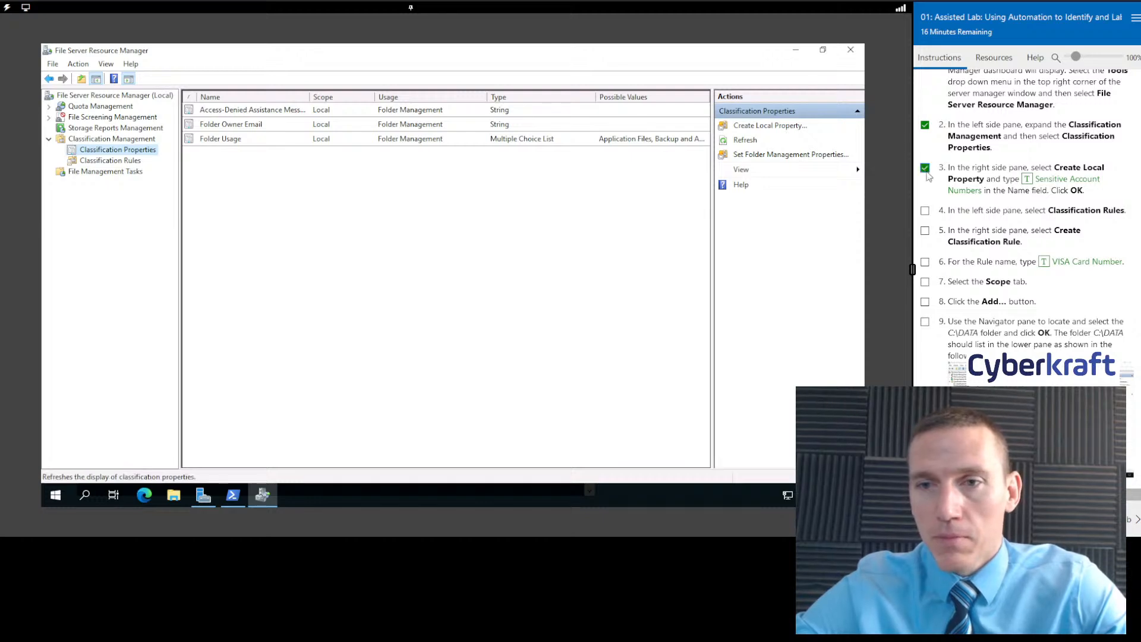
pyautogui.click(752, 126)
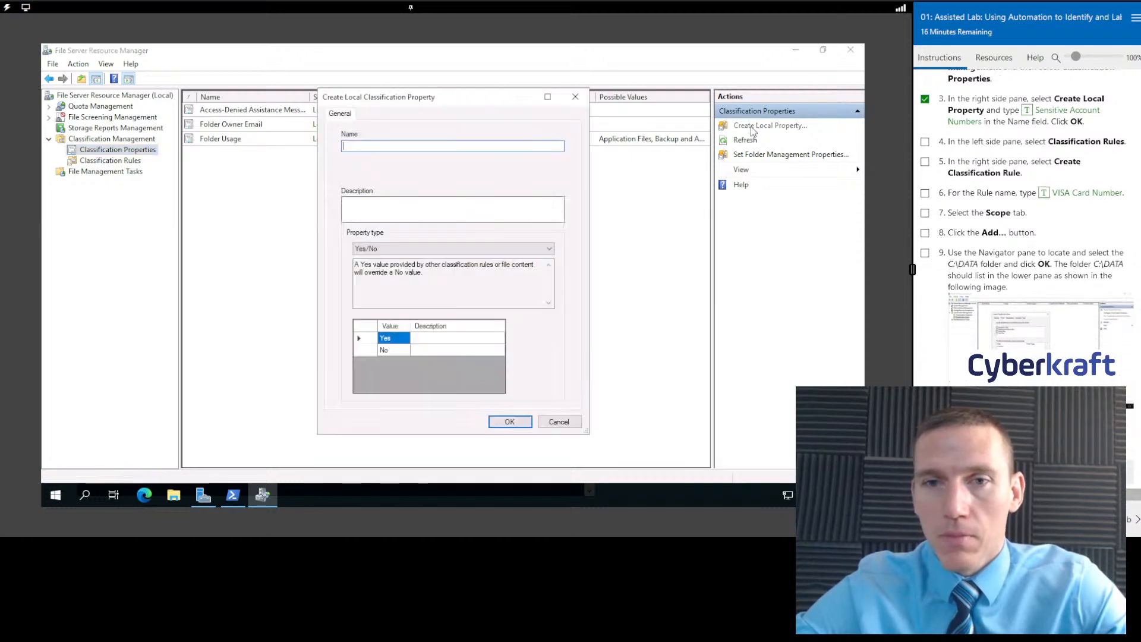
pyautogui.click(1027, 116)
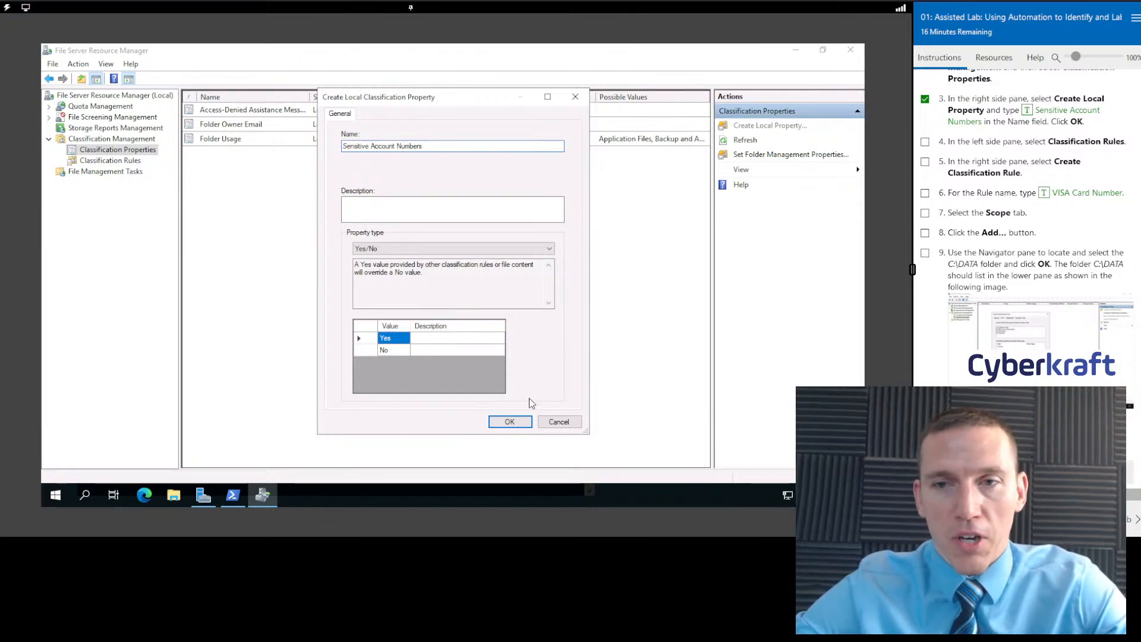
pyautogui.click(509, 421)
# Start a classification rule named VISA Card Number under Classification Rules, marking lab instructions 4 to 6 as done
pyautogui.click(925, 141)
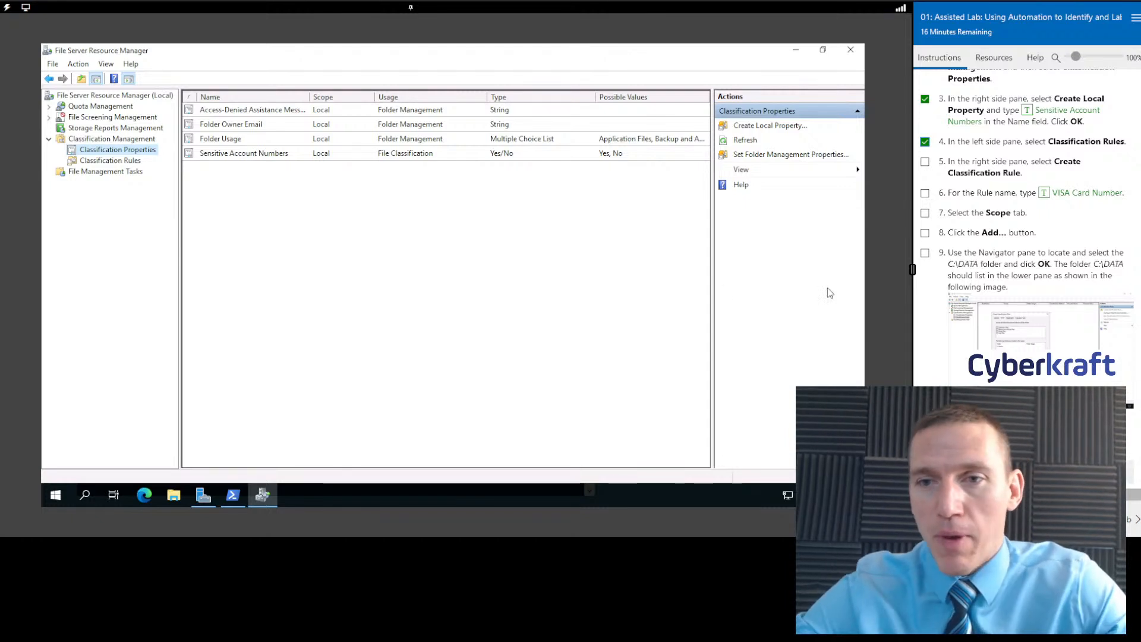
pyautogui.scroll(-1, 1013, 165)
pyautogui.scroll(-1, 1012, 166)
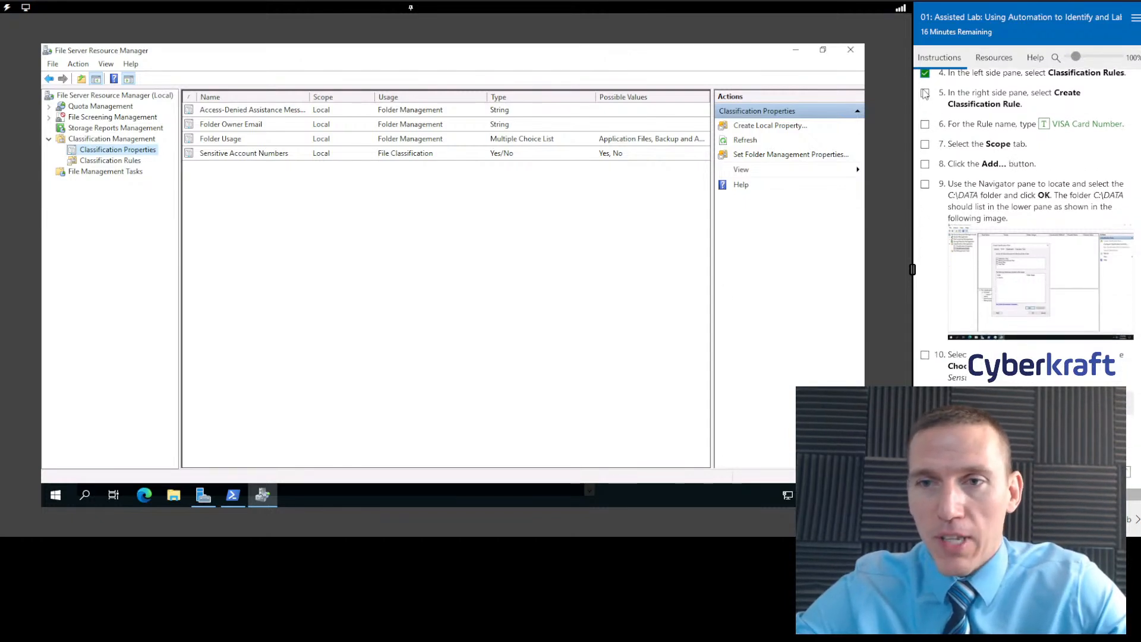
pyautogui.click(926, 94)
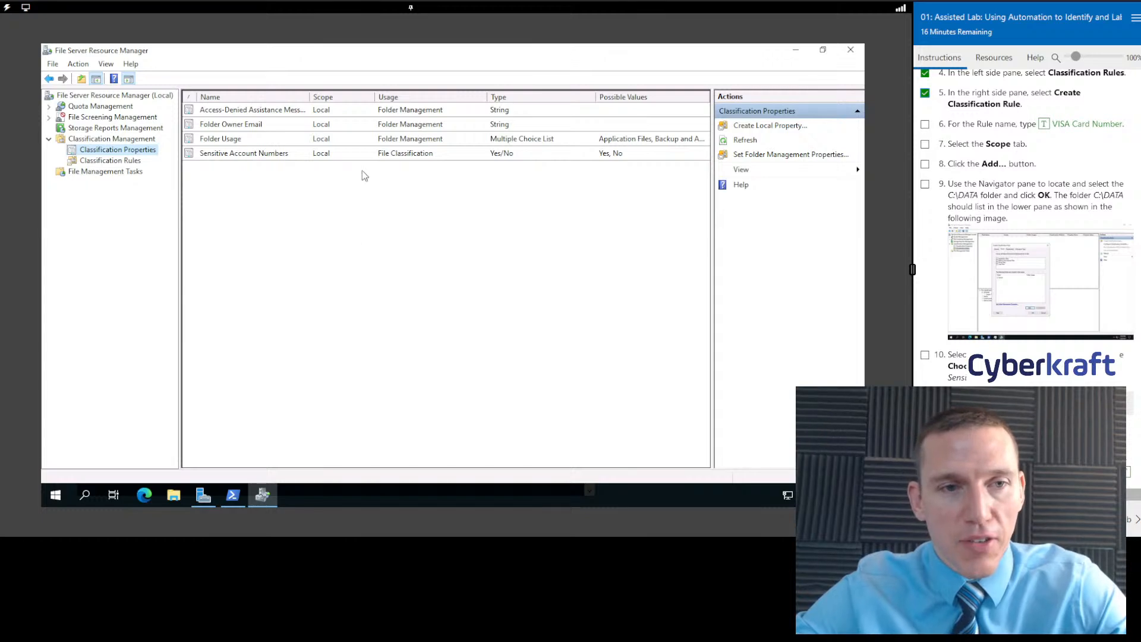
pyautogui.click(308, 154)
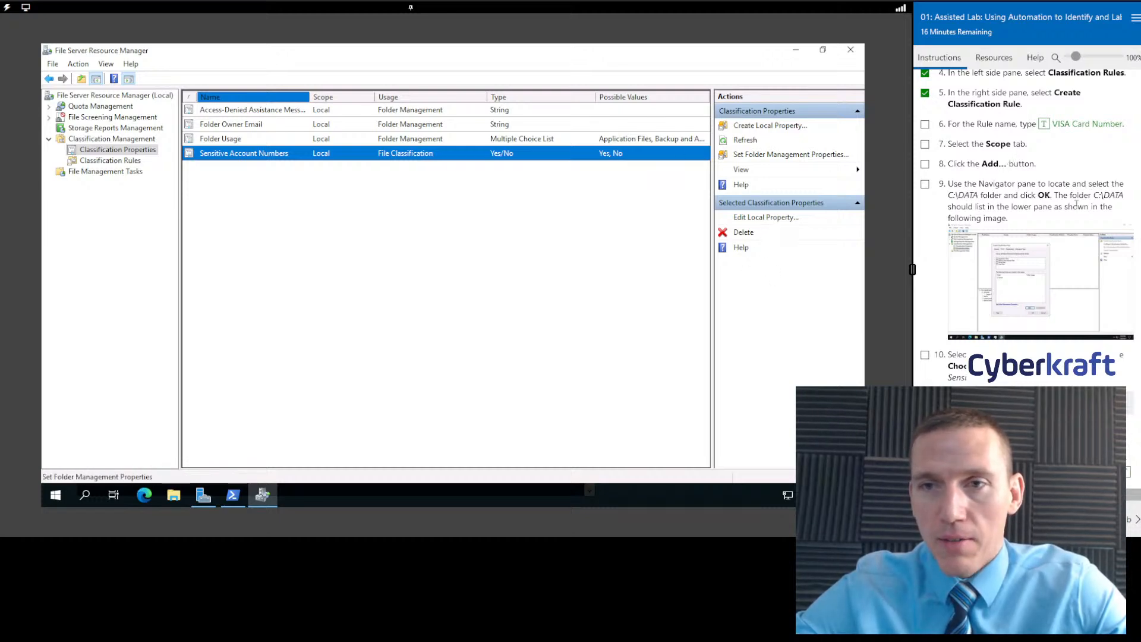
pyautogui.scroll(1, 1070, 225)
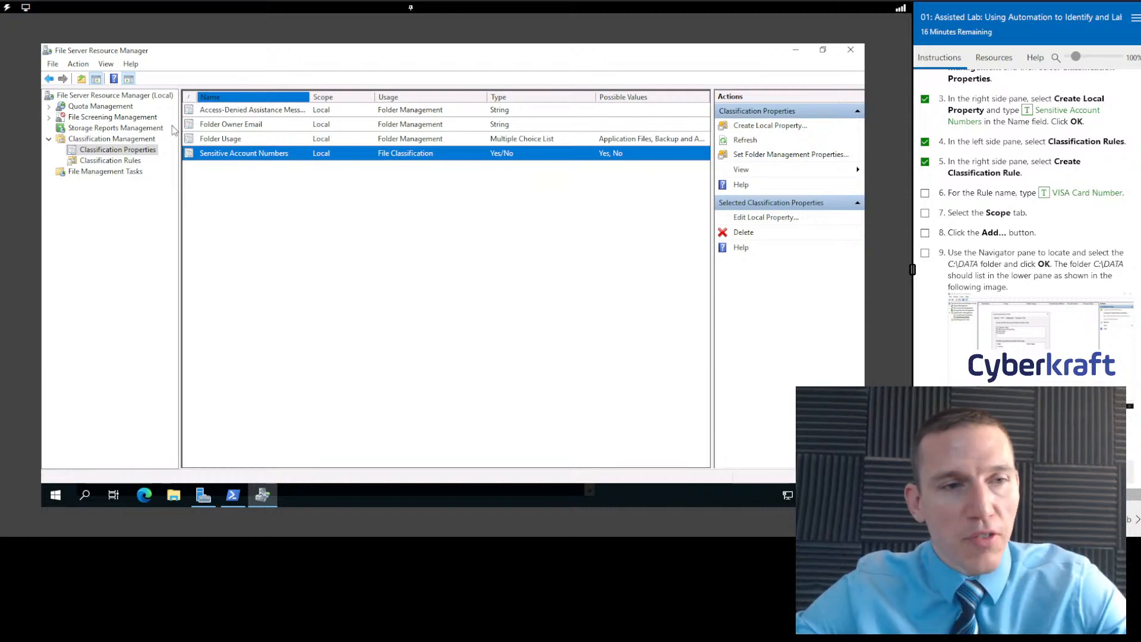
pyautogui.click(104, 163)
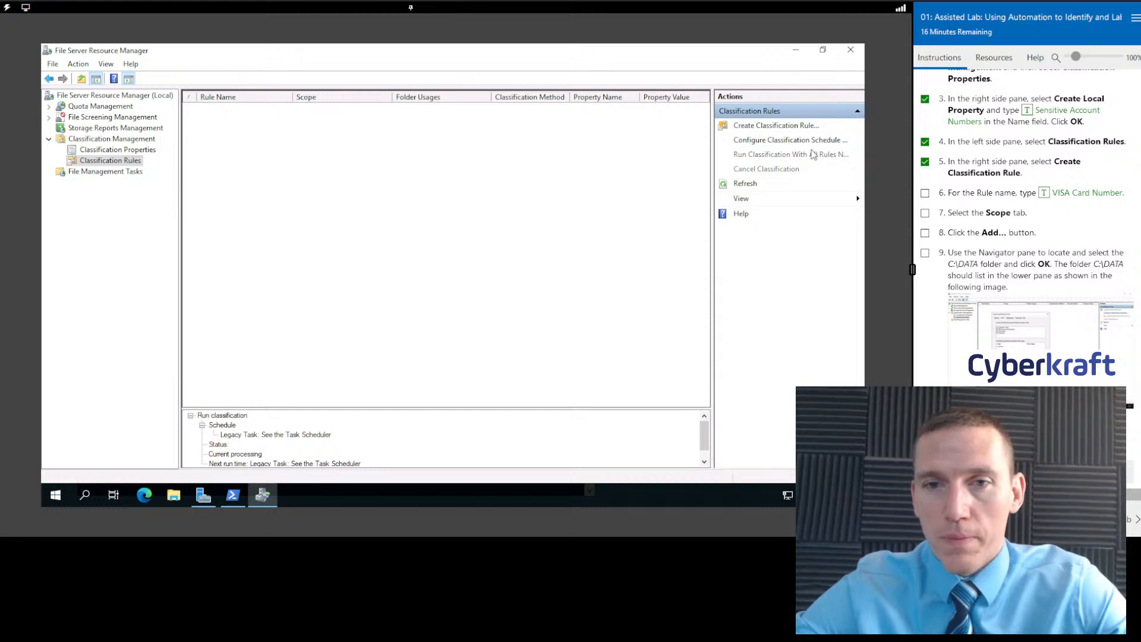
pyautogui.click(767, 128)
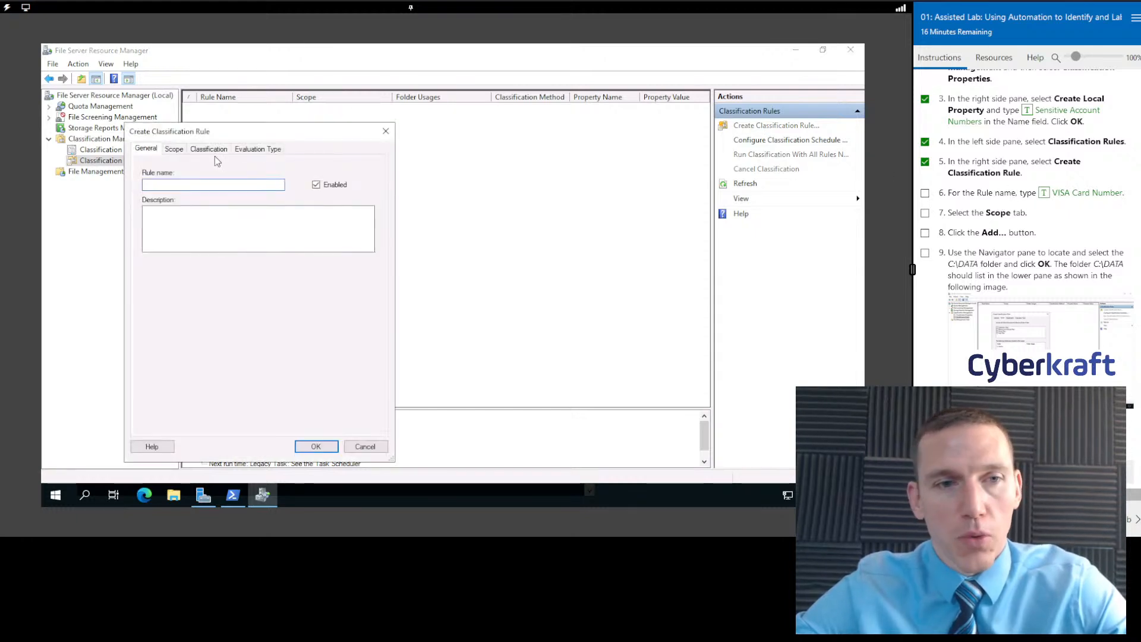
pyautogui.moveTo(231, 136); pyautogui.dragTo(430, 133)
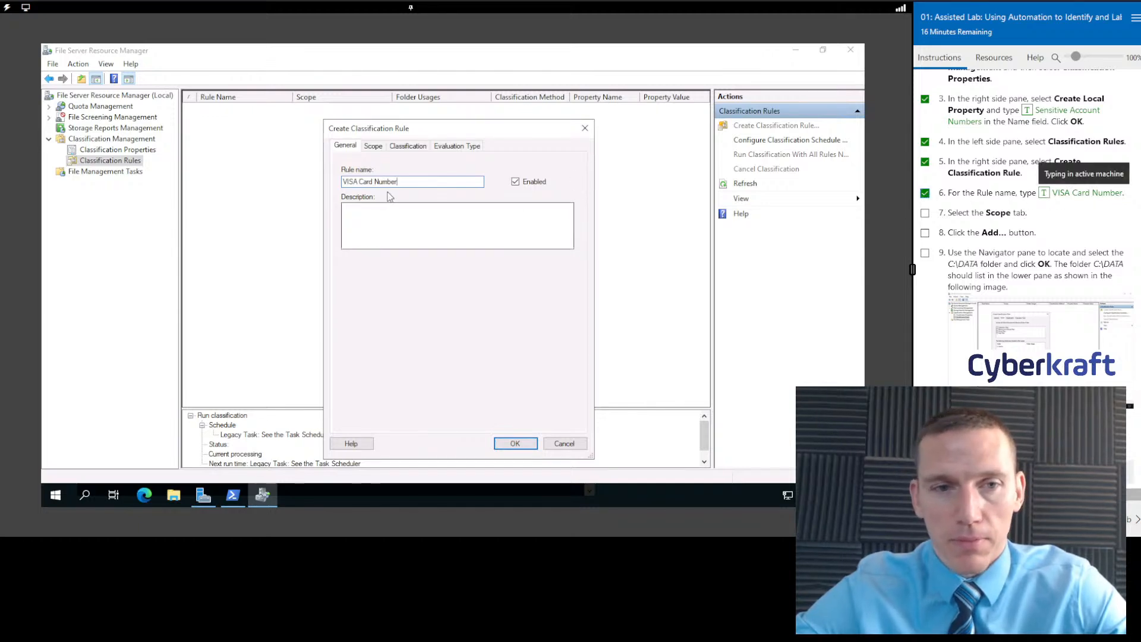
# Add the C:\DATA folder to the rule's scope, marking lab instructions 7 and 8 as done
pyautogui.click(373, 146)
pyautogui.click(925, 214)
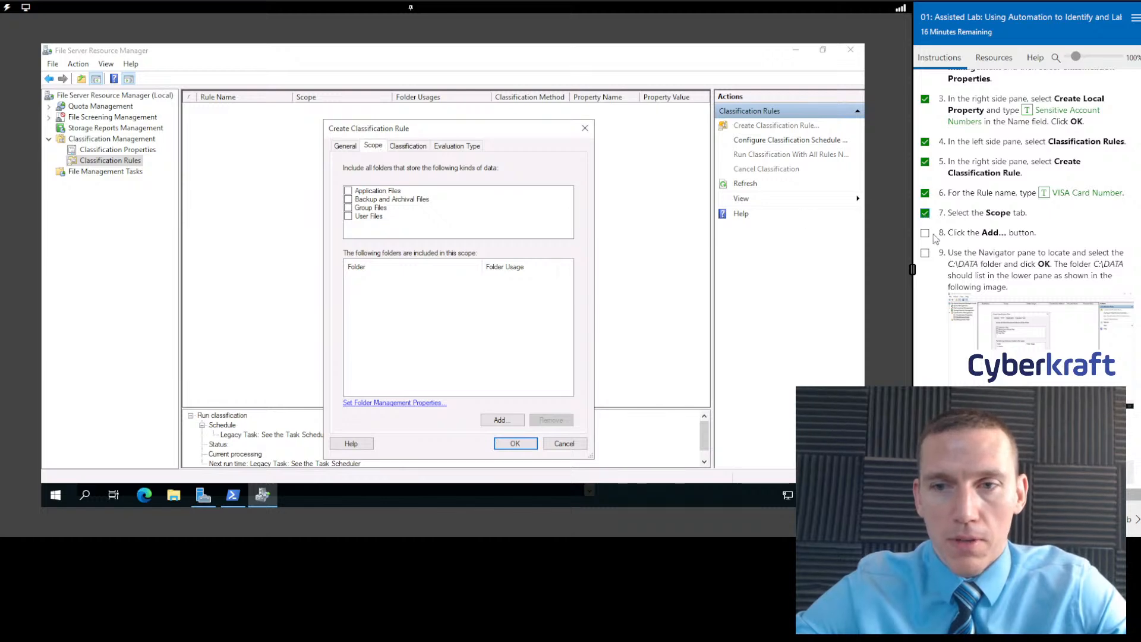
pyautogui.click(499, 420)
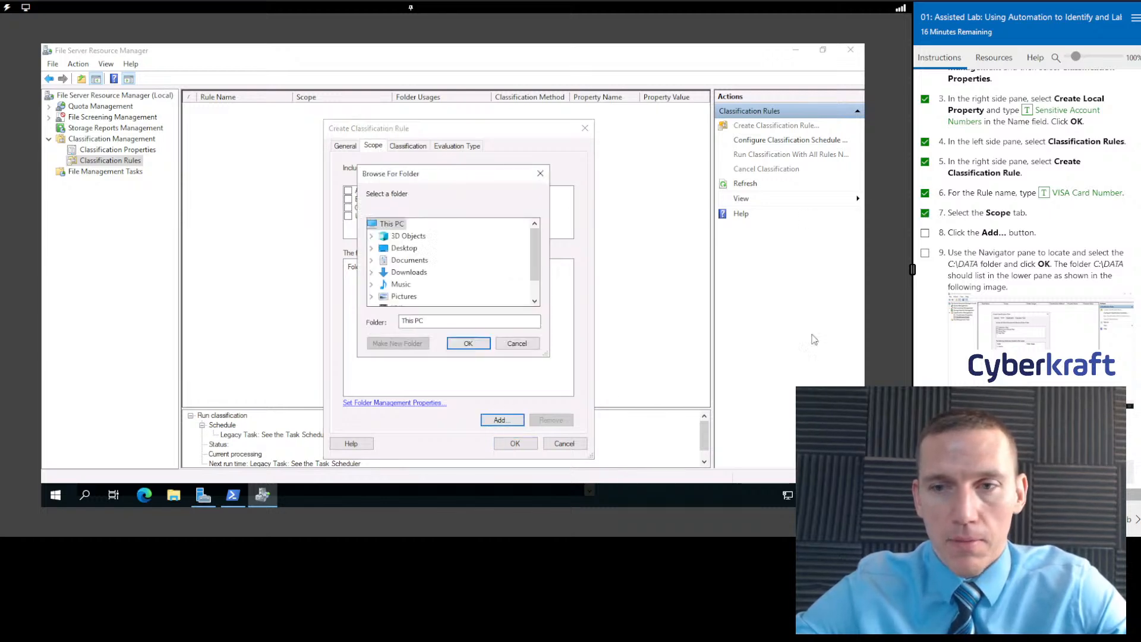
pyautogui.click(926, 233)
pyautogui.scroll(-3, 943, 287)
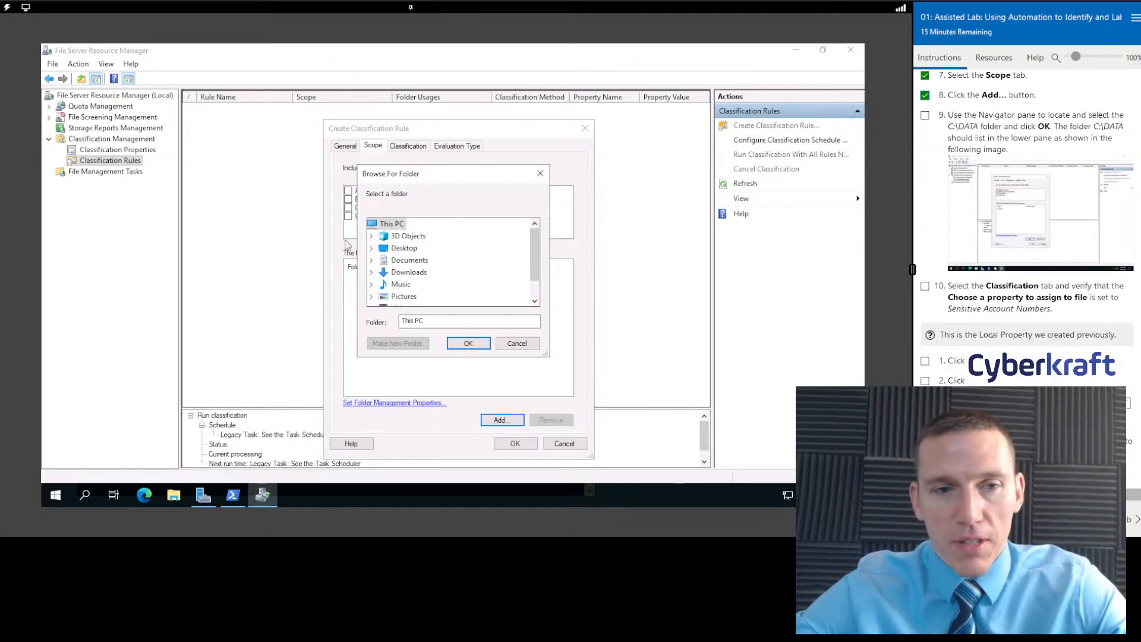
pyautogui.scroll(-1, 440, 255)
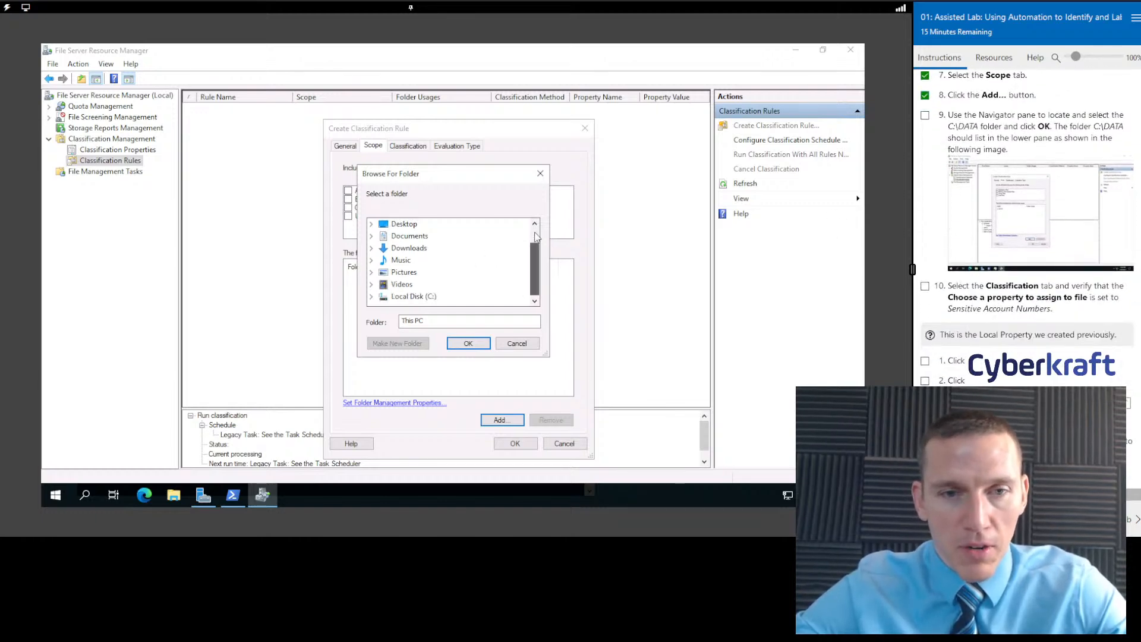
pyautogui.scroll(1, 537, 247)
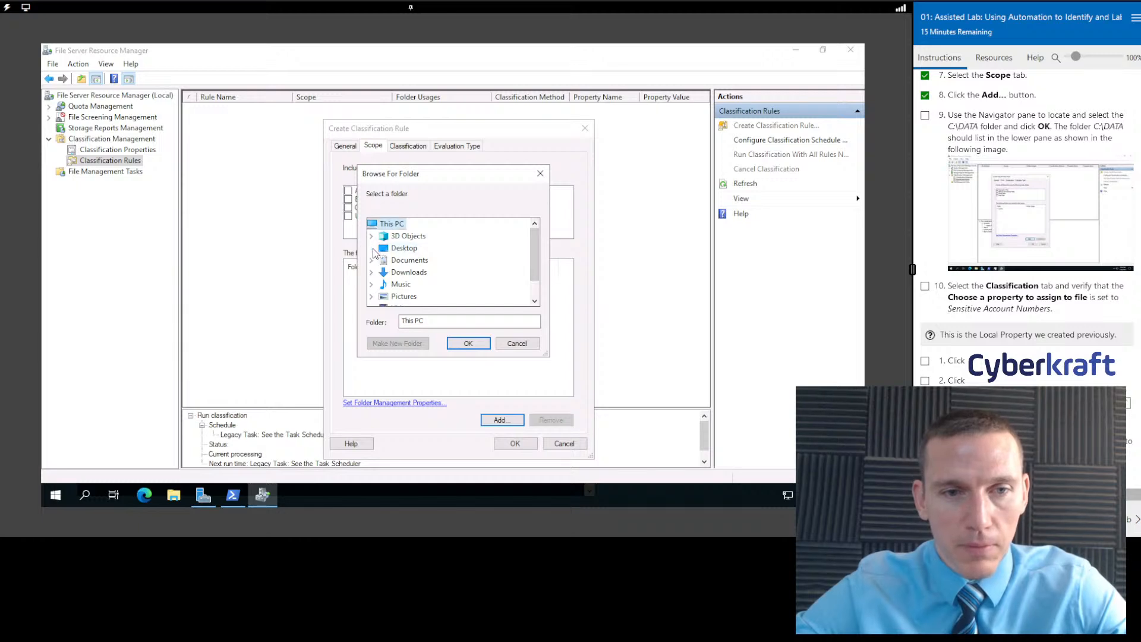
pyautogui.moveTo(535, 270); pyautogui.dragTo(534, 281)
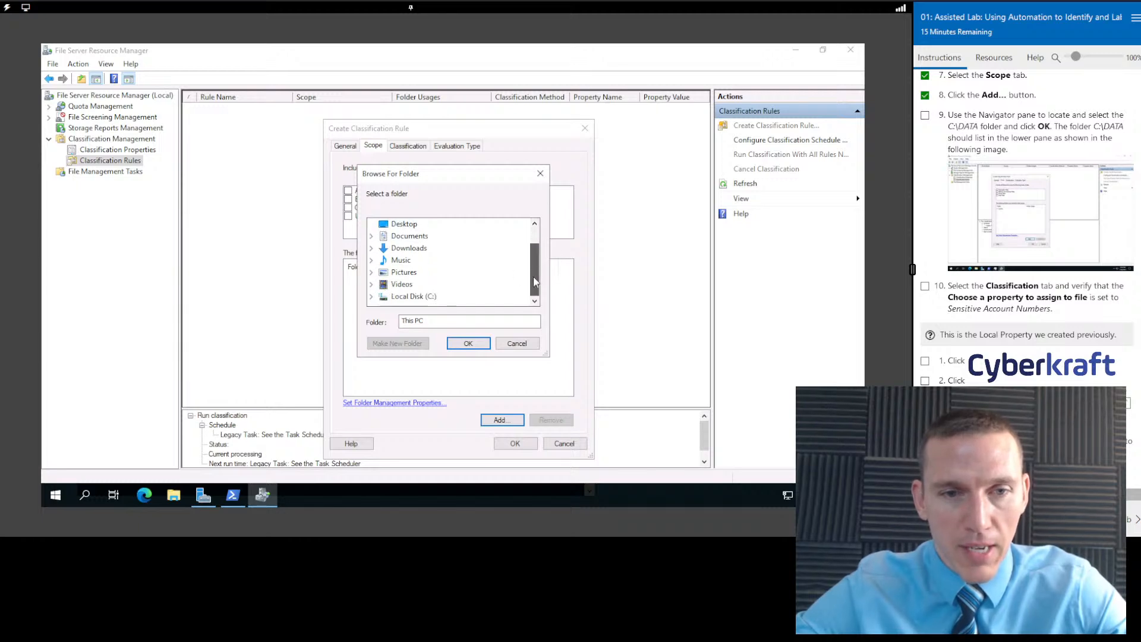
pyautogui.click(371, 296)
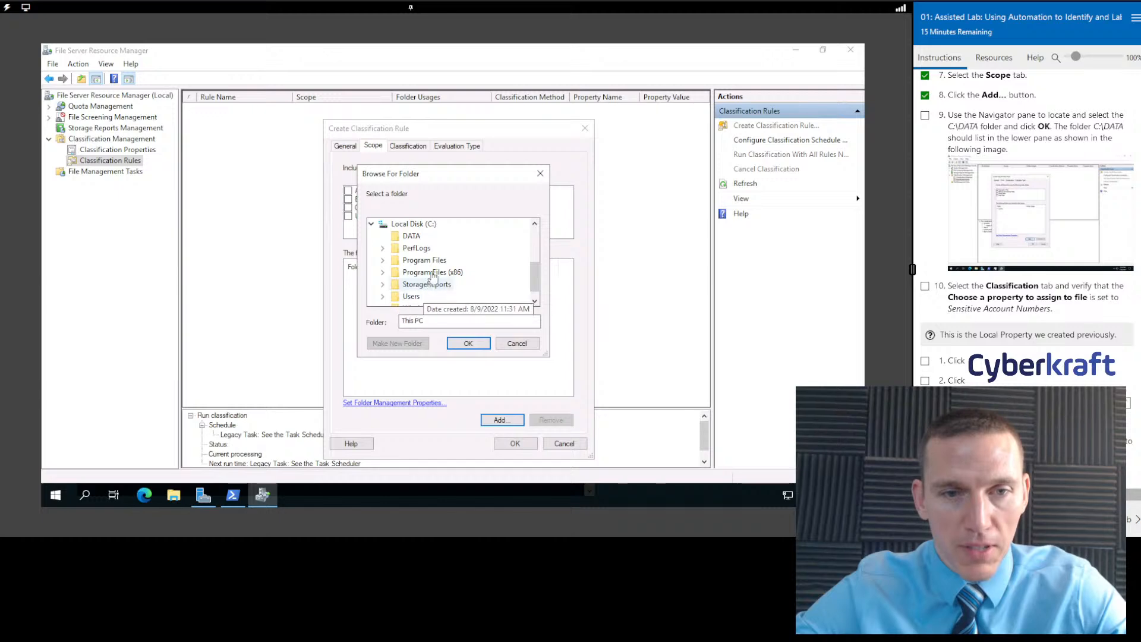
pyautogui.click(409, 237)
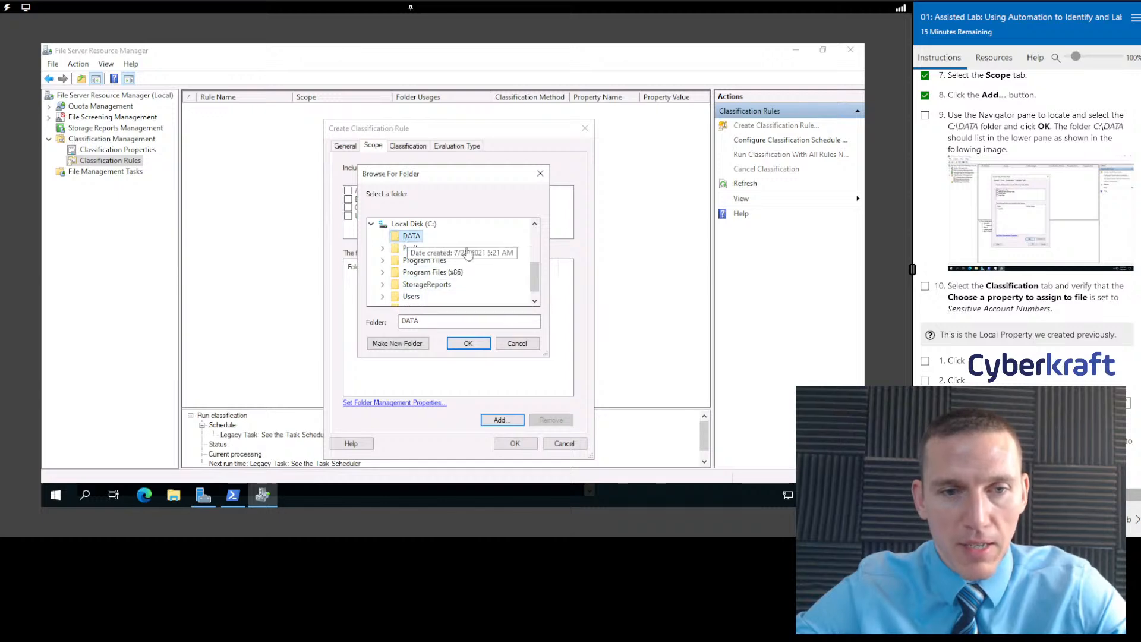
pyautogui.click(465, 345)
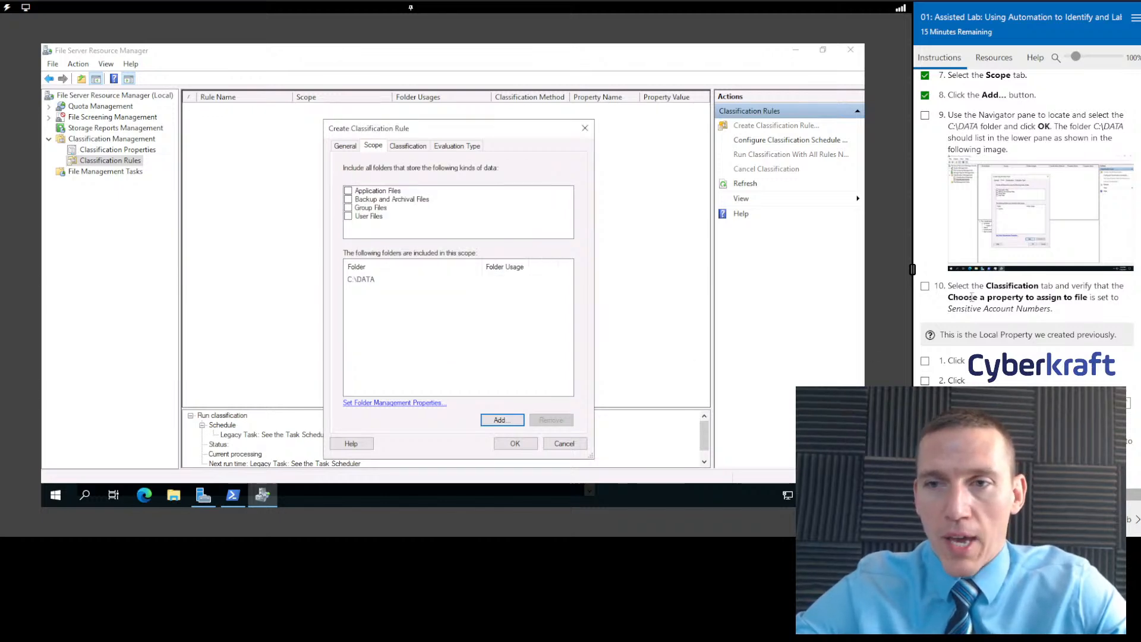
# Choose Sensitive Account Numbers as the property the rule assigns to files, and mark the lab instructions through item 10 as complete
pyautogui.scroll(-1, 973, 238)
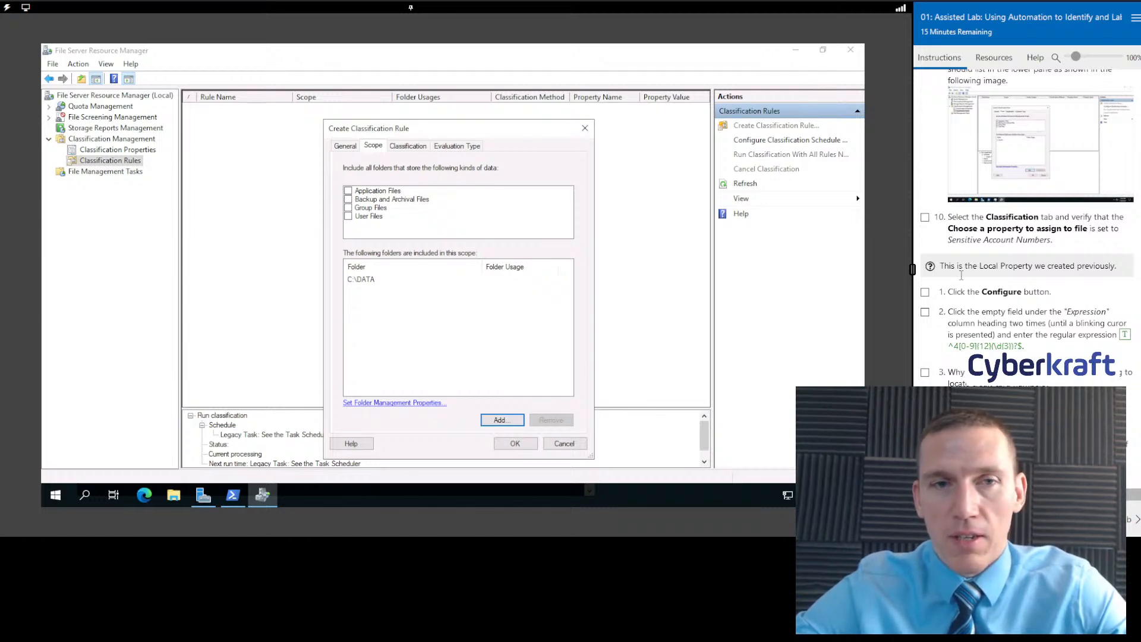
pyautogui.scroll(1, 1056, 258)
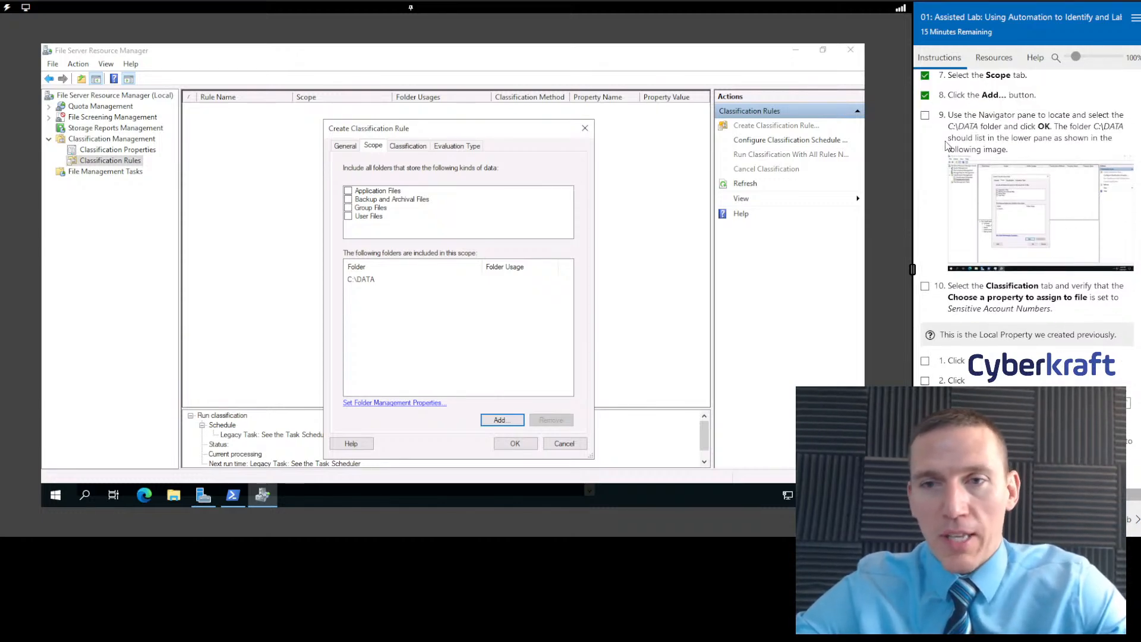
pyautogui.click(926, 119)
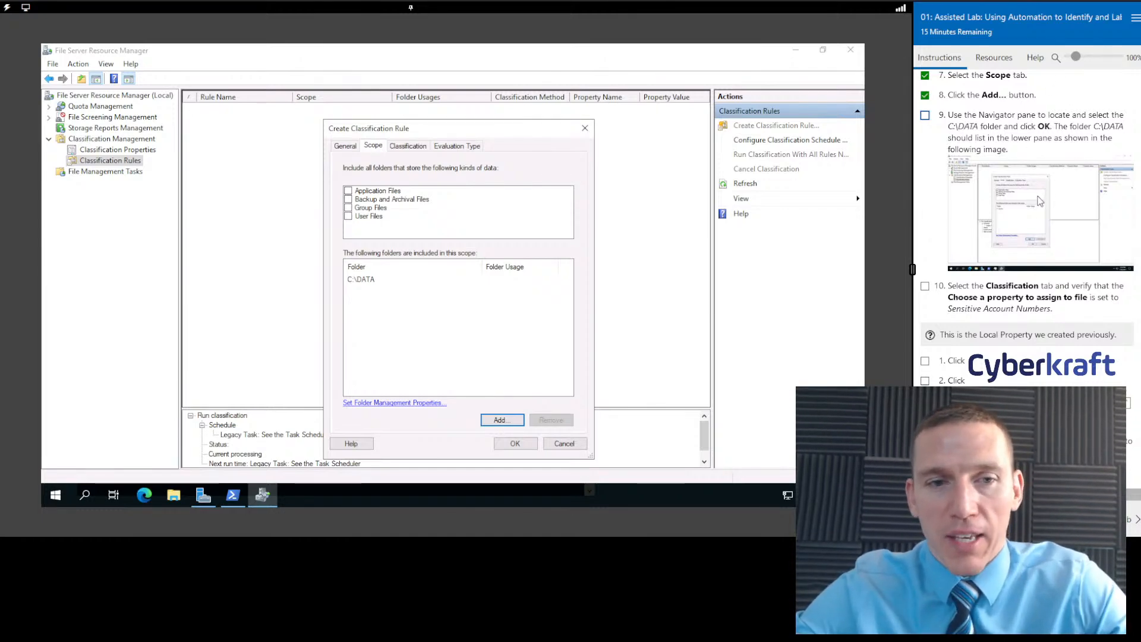
pyautogui.scroll(-3, 993, 205)
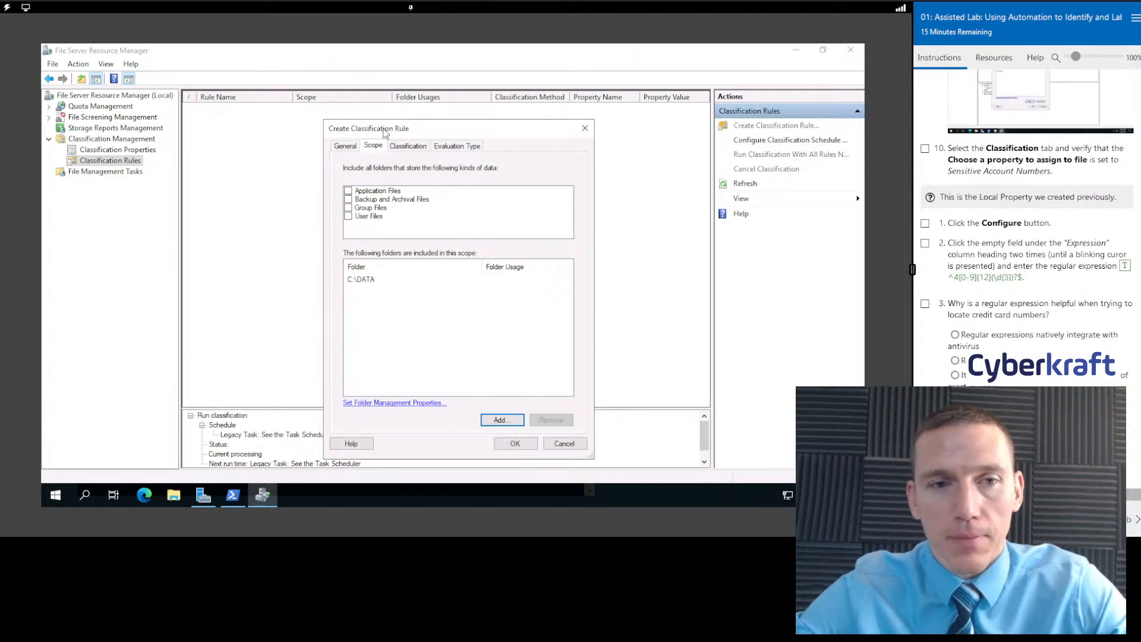
pyautogui.click(402, 146)
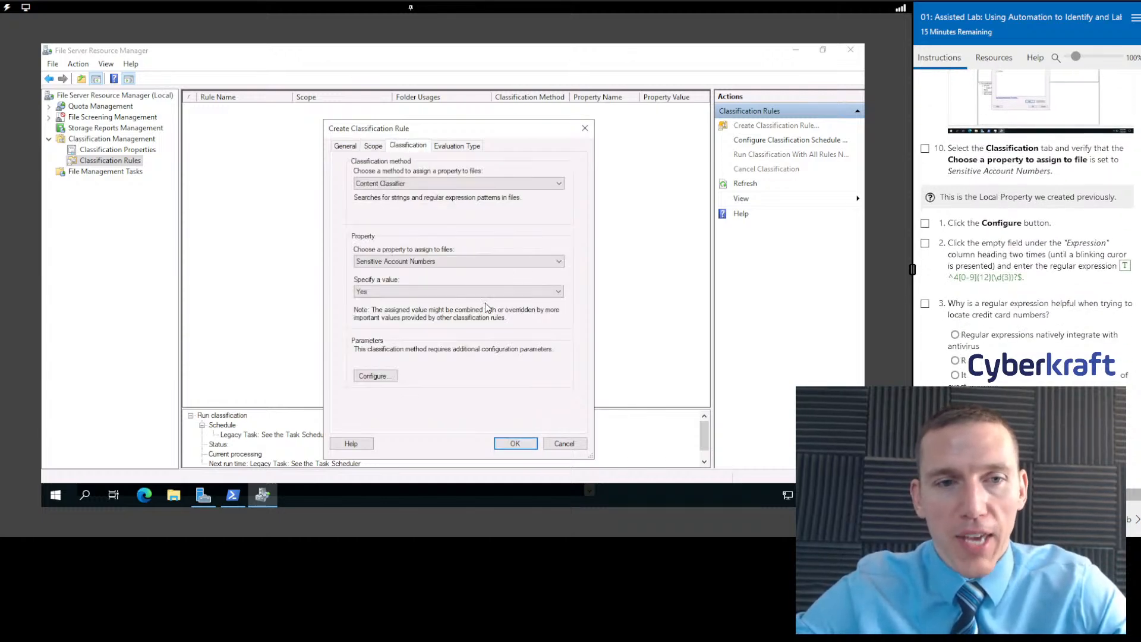
pyautogui.click(476, 262)
pyautogui.click(428, 273)
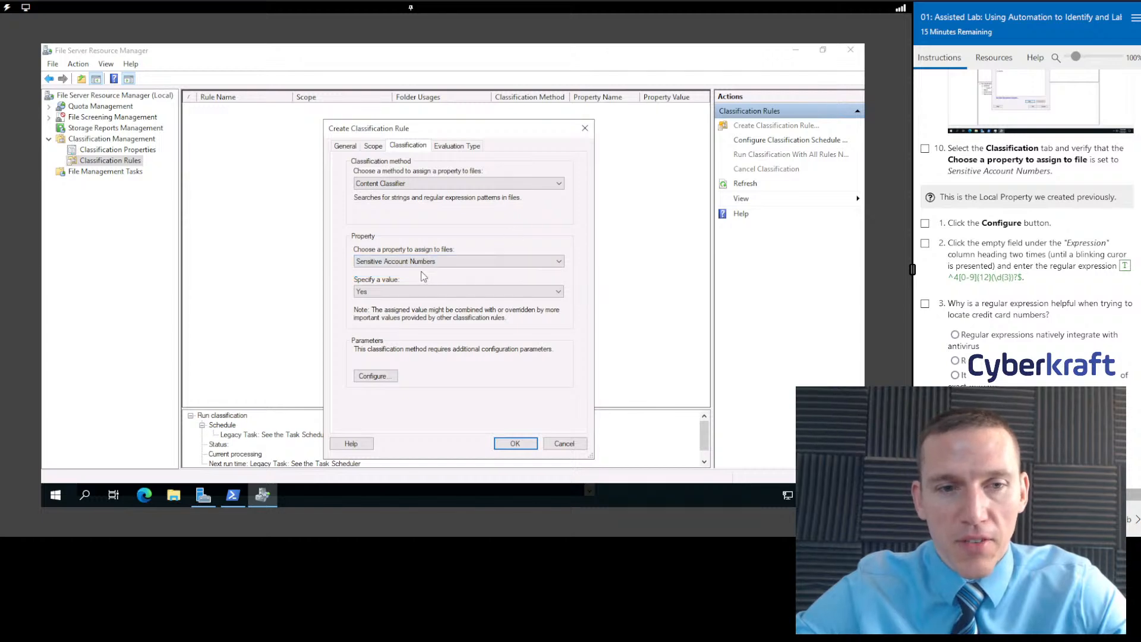
pyautogui.click(931, 152)
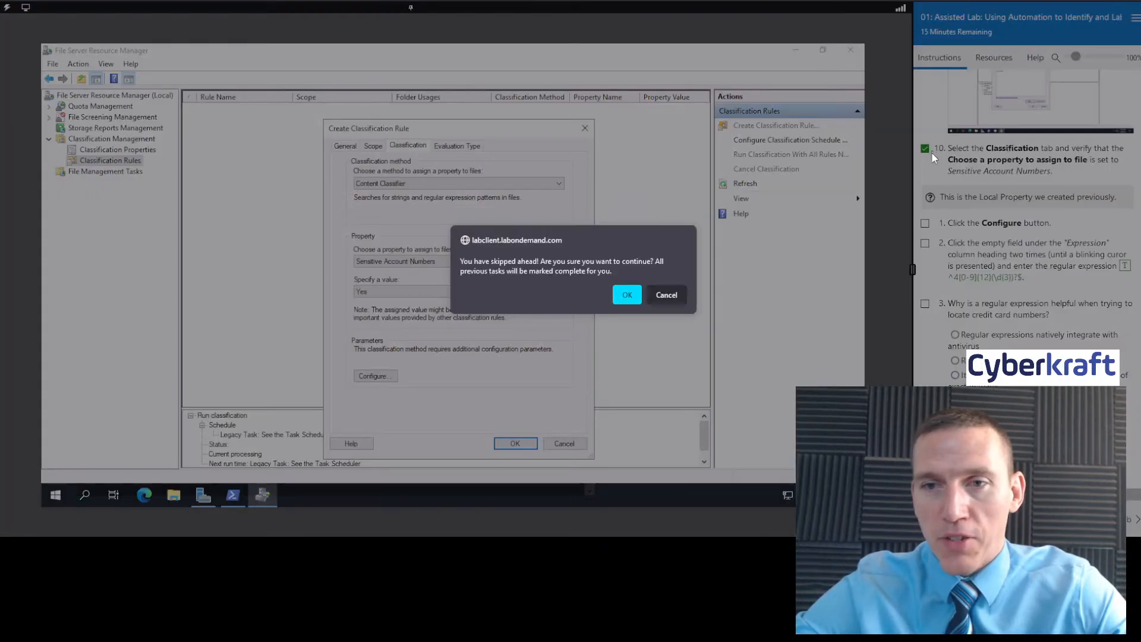
pyautogui.click(627, 294)
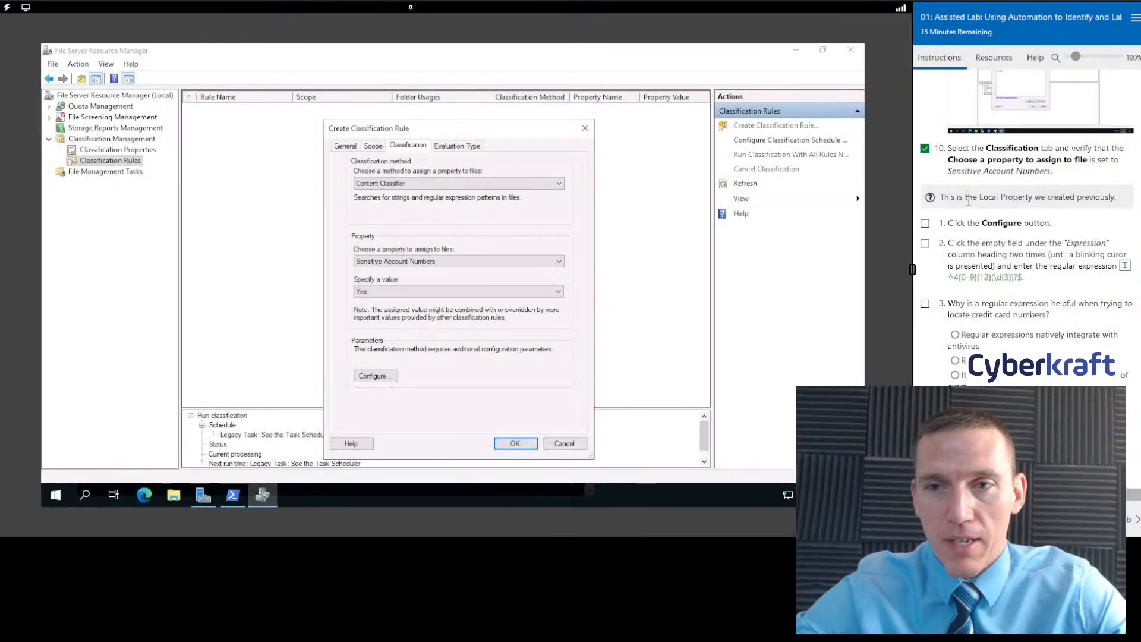
# Configure the rule's classification parameters with the regular expression ^4[0-9]{12}(\d{3})?$, and mark the Configure lab instruction as done
pyautogui.scroll(-1, 975, 236)
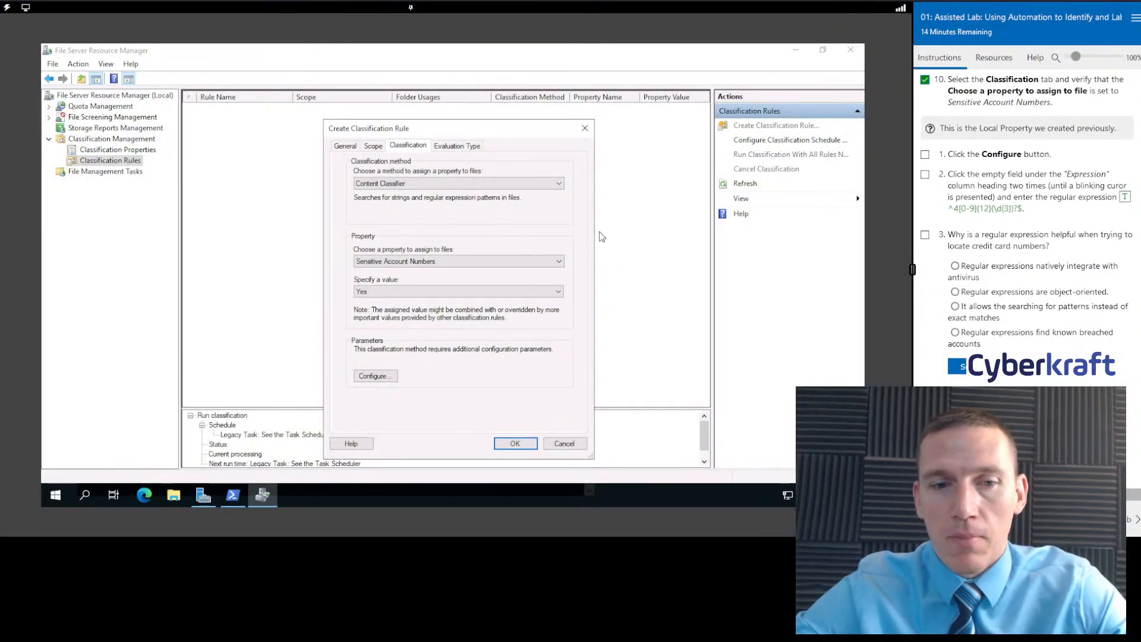
pyautogui.click(376, 377)
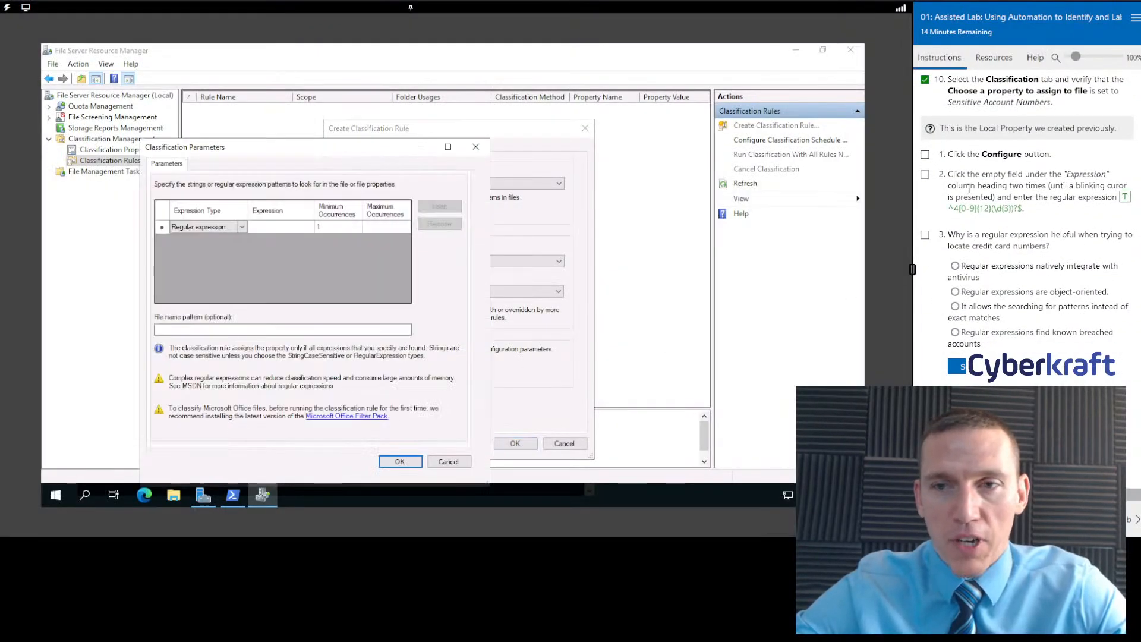
pyautogui.click(925, 154)
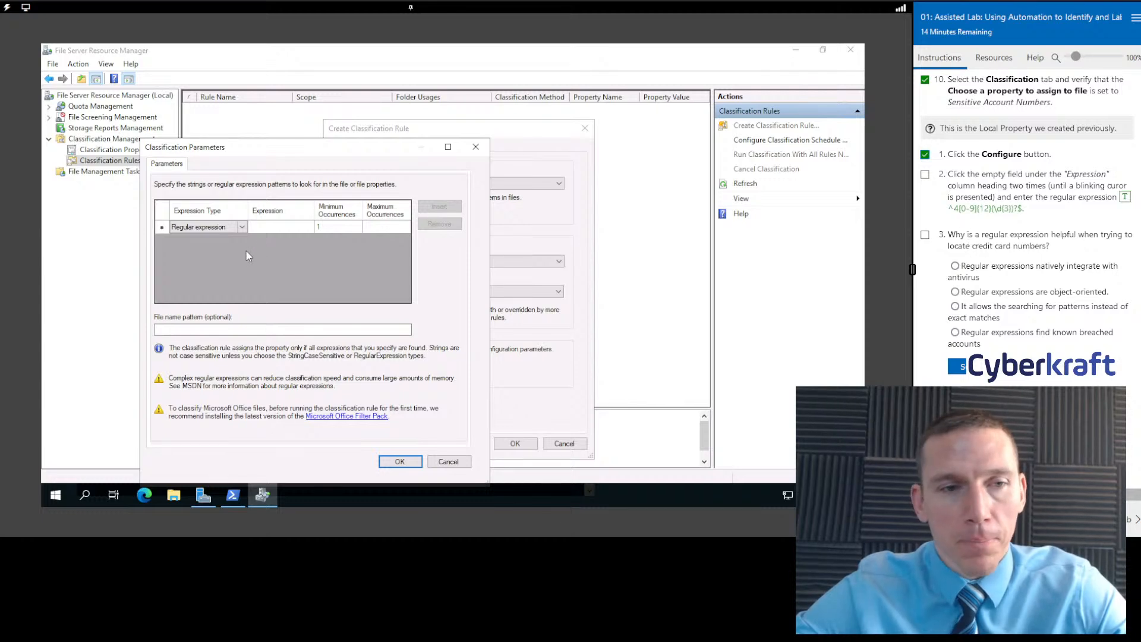
pyautogui.moveTo(313, 163); pyautogui.dragTo(380, 140)
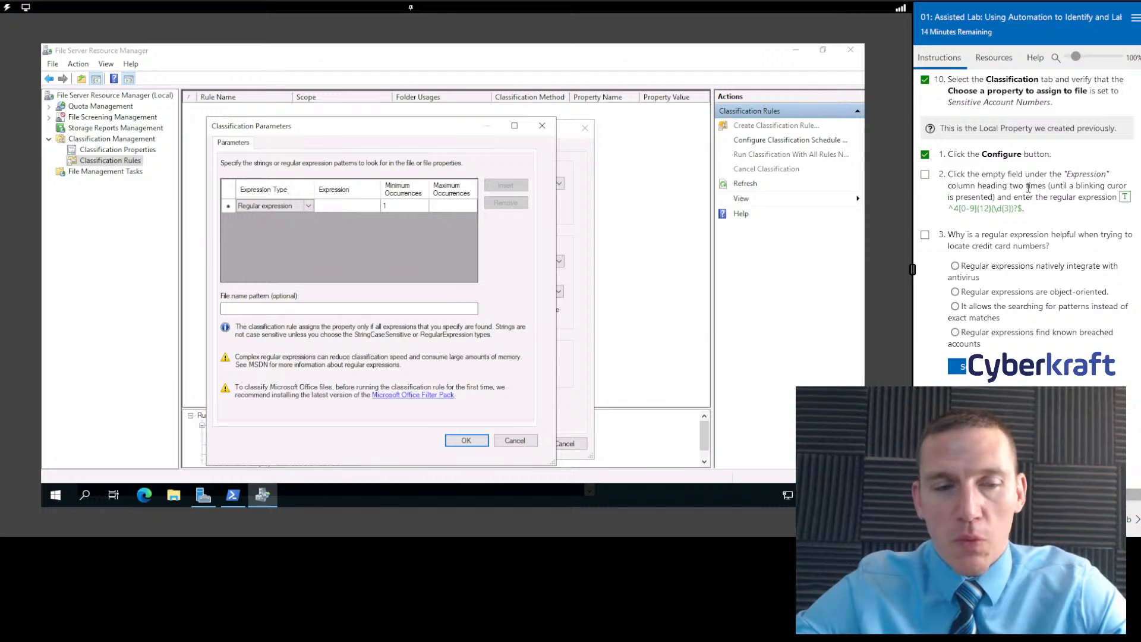
pyautogui.click(347, 205)
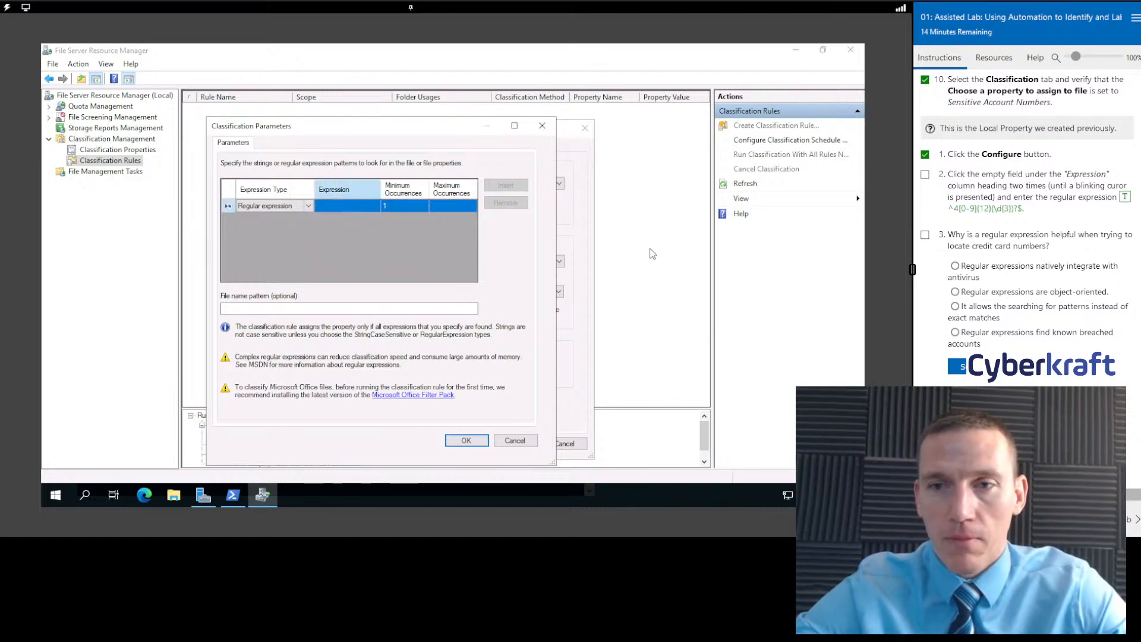
pyautogui.click(351, 203)
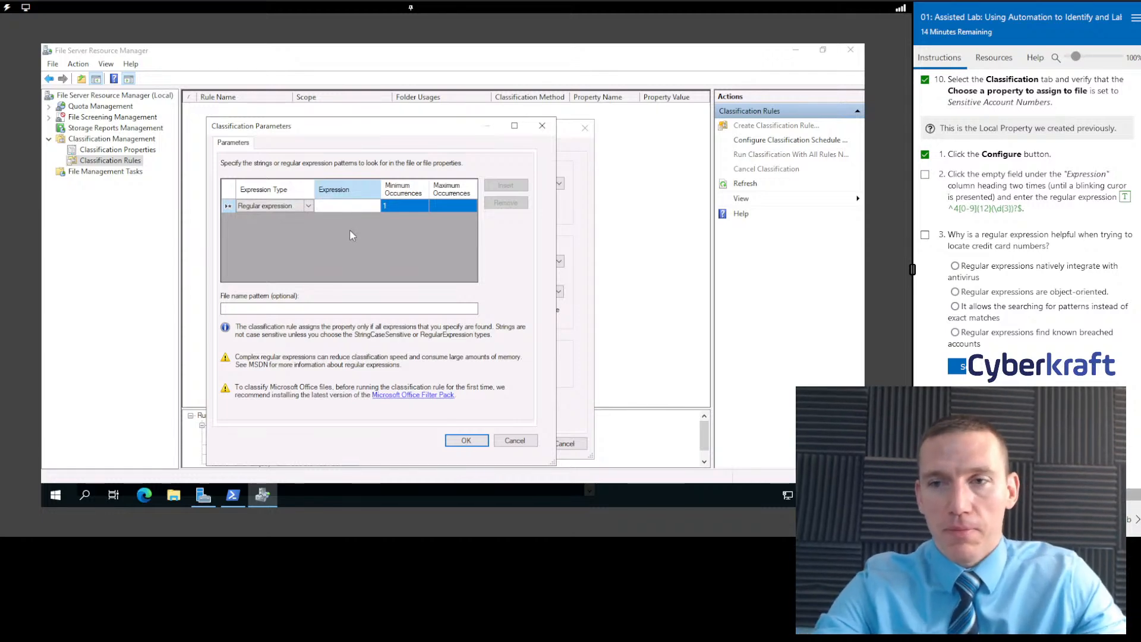
pyautogui.click(1125, 197)
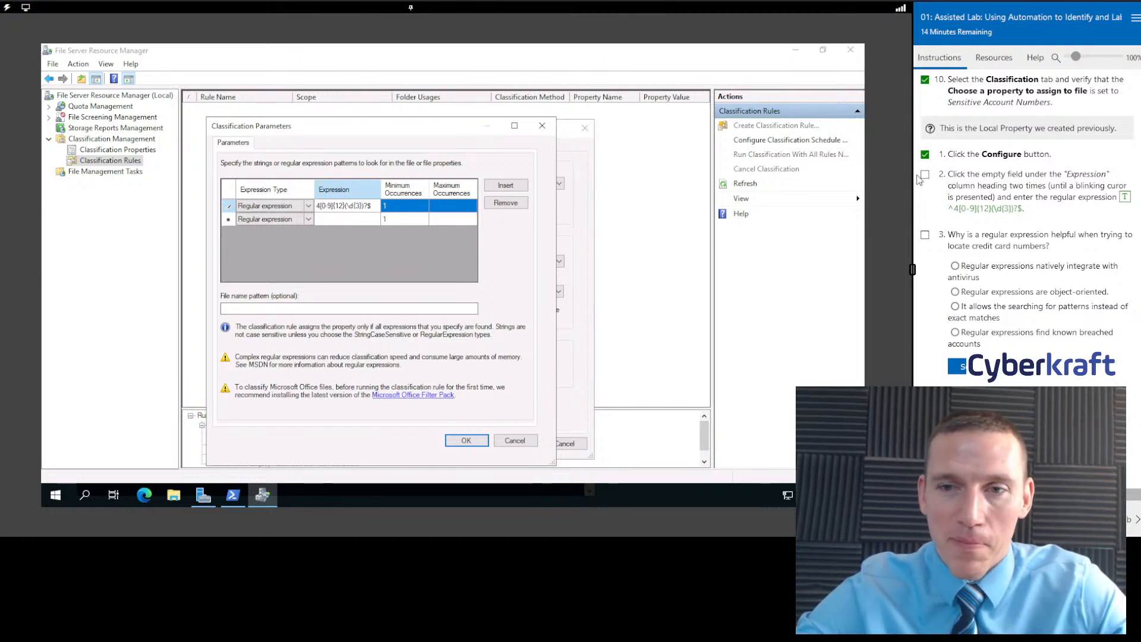
# Mark lab instructions 2 and 3 as done and answer the regular expression question with "It allows the searching for patterns instead of exact matches", then score it
pyautogui.scroll(5, 1059, 269)
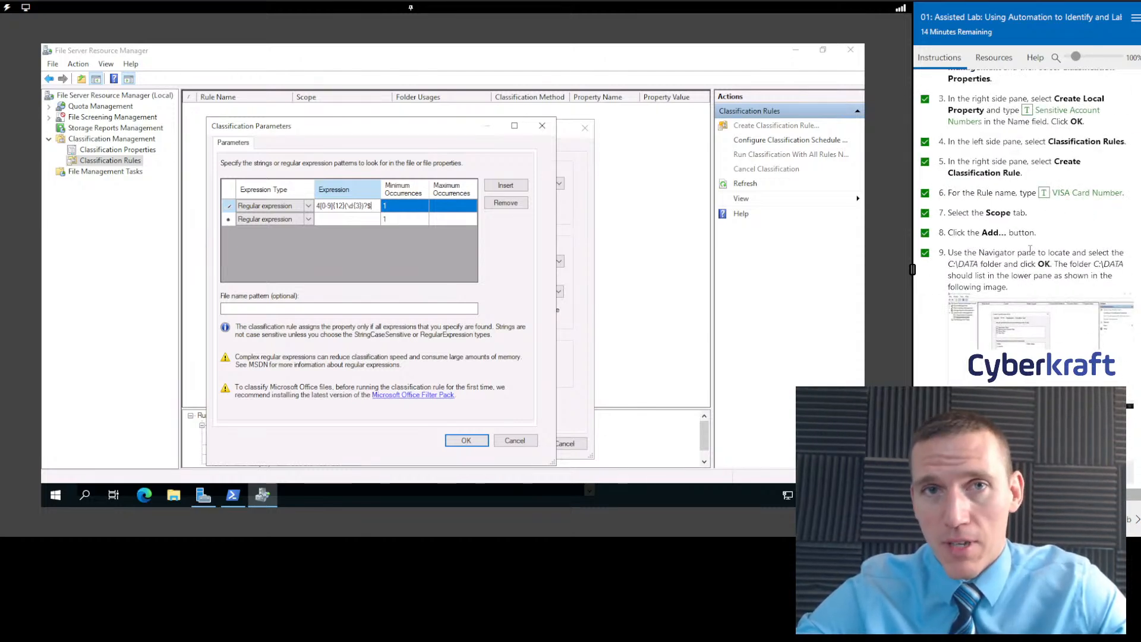
pyautogui.scroll(-5, 1024, 249)
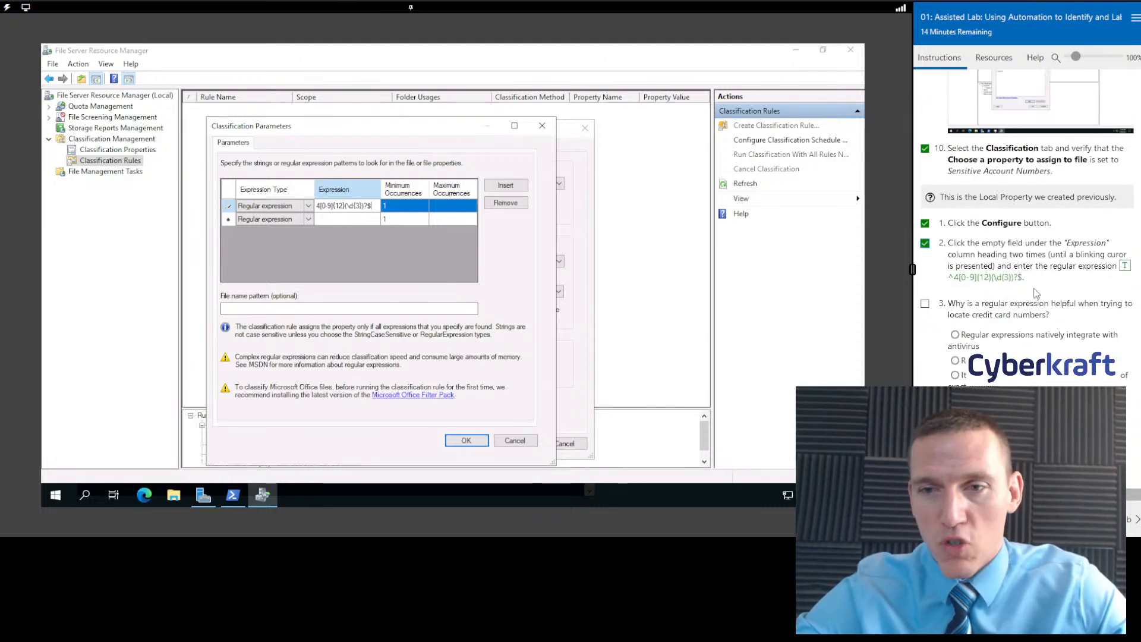
pyautogui.scroll(-1, 1033, 302)
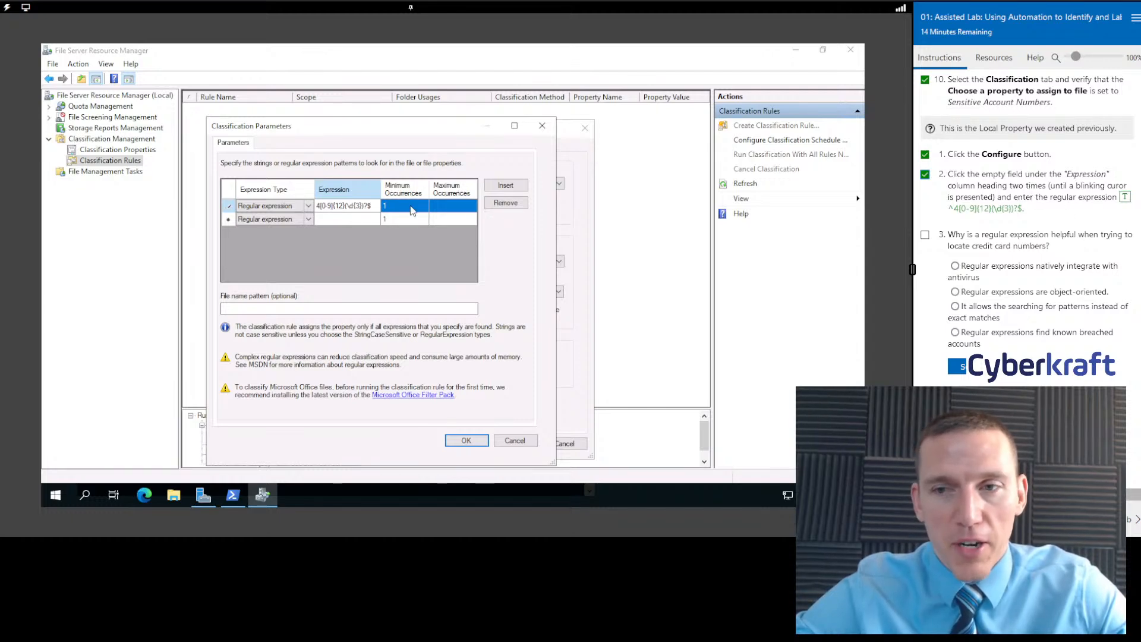
pyautogui.scroll(-1, 1033, 221)
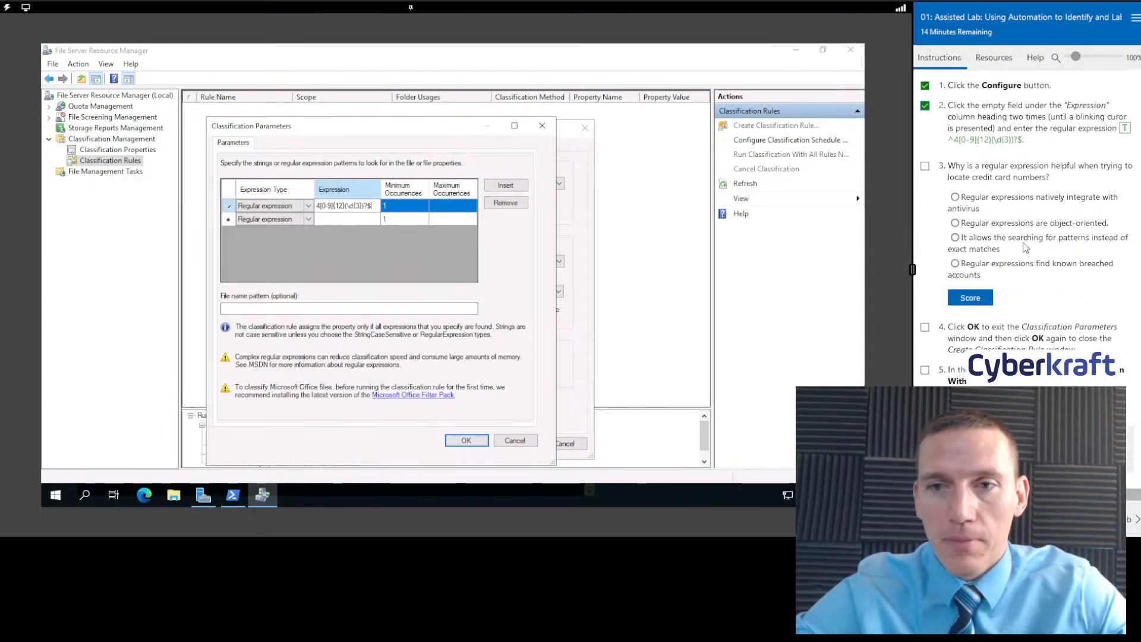
pyautogui.click(925, 166)
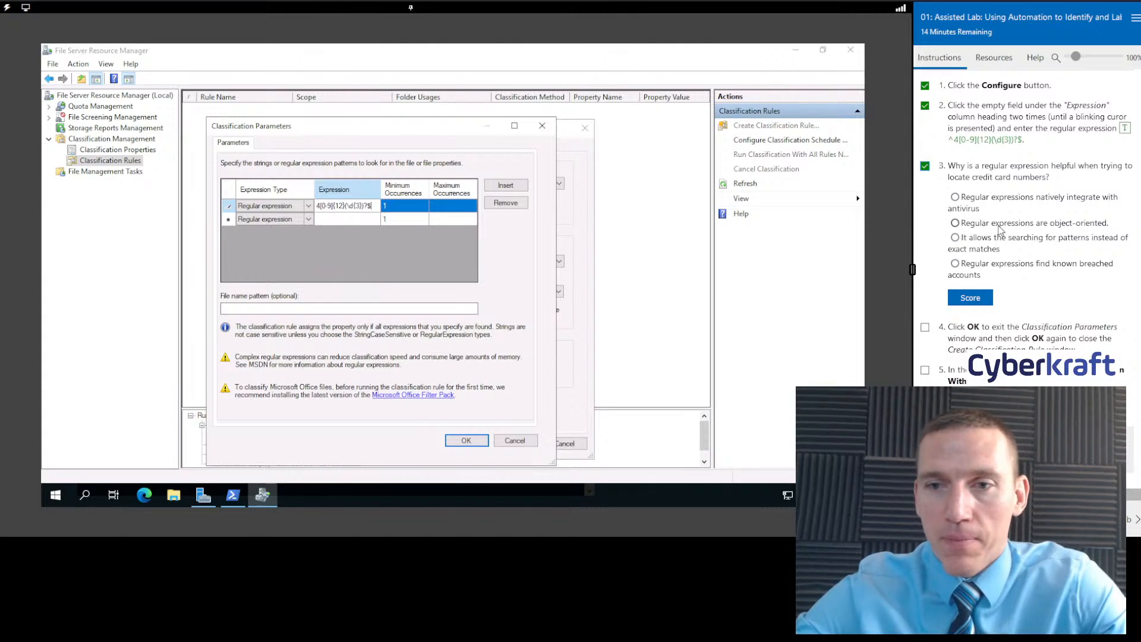
pyautogui.scroll(-1, 1011, 250)
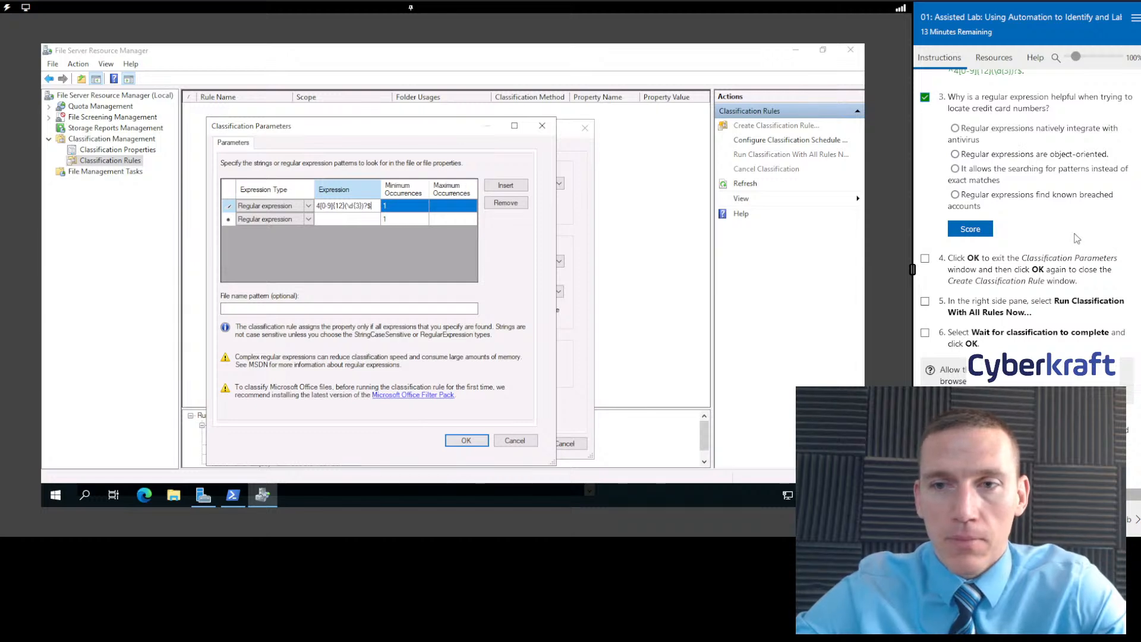
pyautogui.click(954, 169)
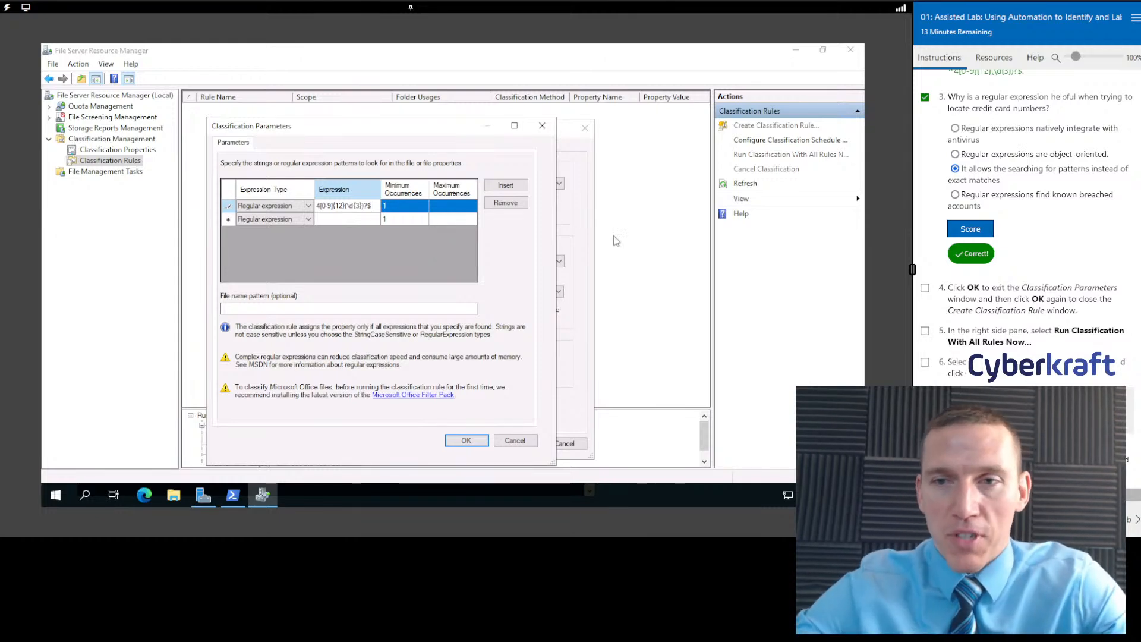
# Accept the classification parameters and save the VISA Card Number rule, marking lab instruction 4 as done
pyautogui.scroll(-1, 1028, 196)
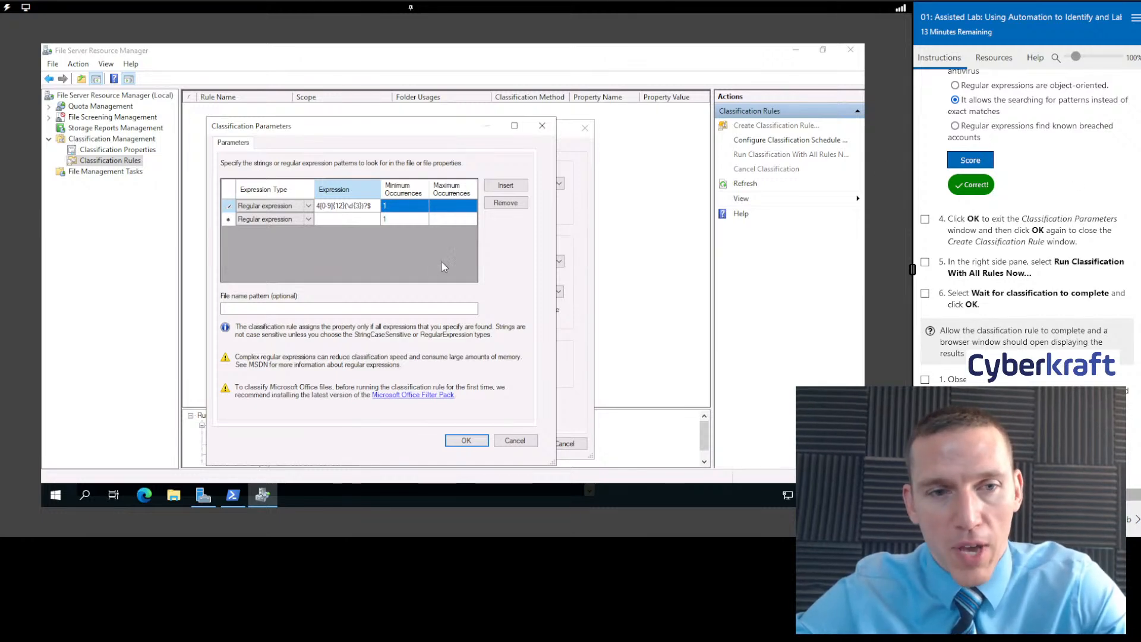
pyautogui.scroll(-1, 1063, 168)
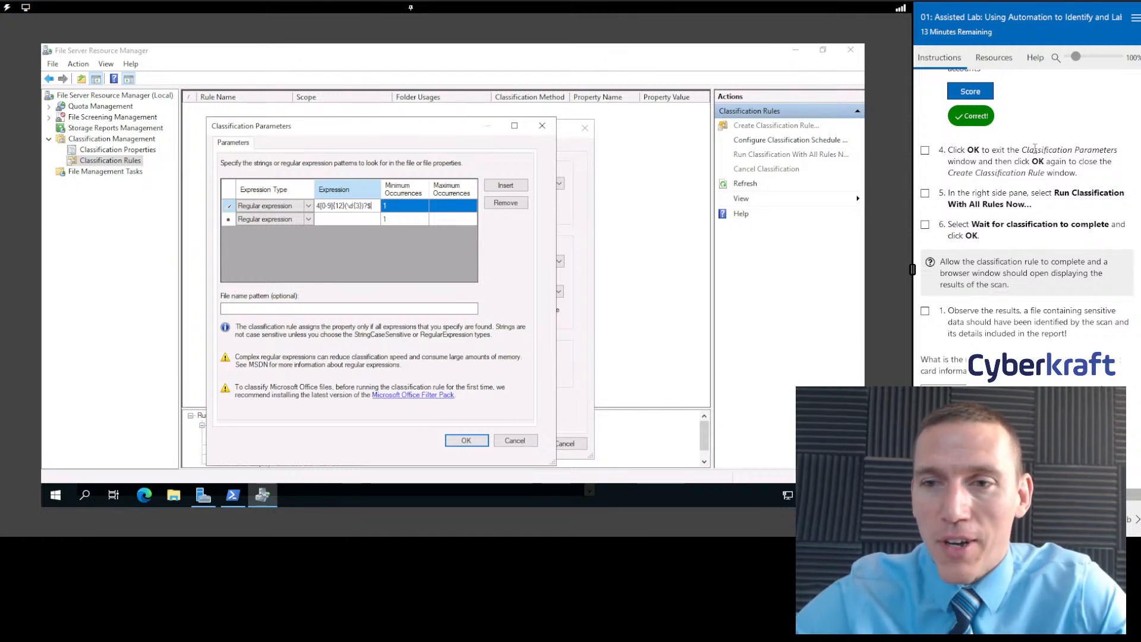
pyautogui.scroll(3, 1053, 245)
pyautogui.scroll(-2, 1061, 288)
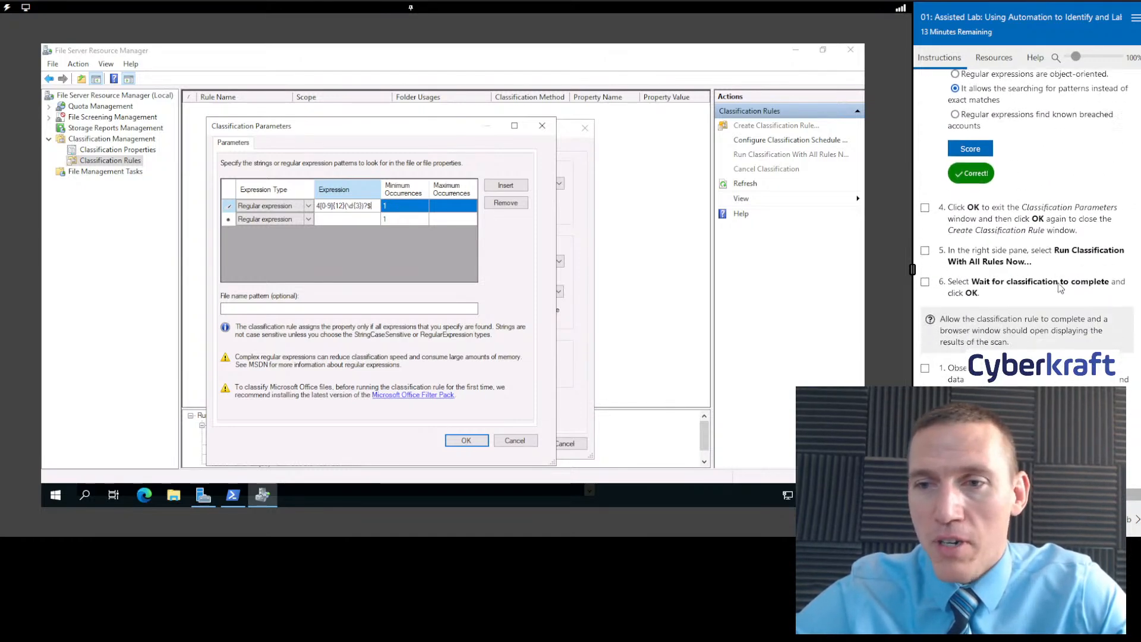
pyautogui.scroll(-1, 1061, 288)
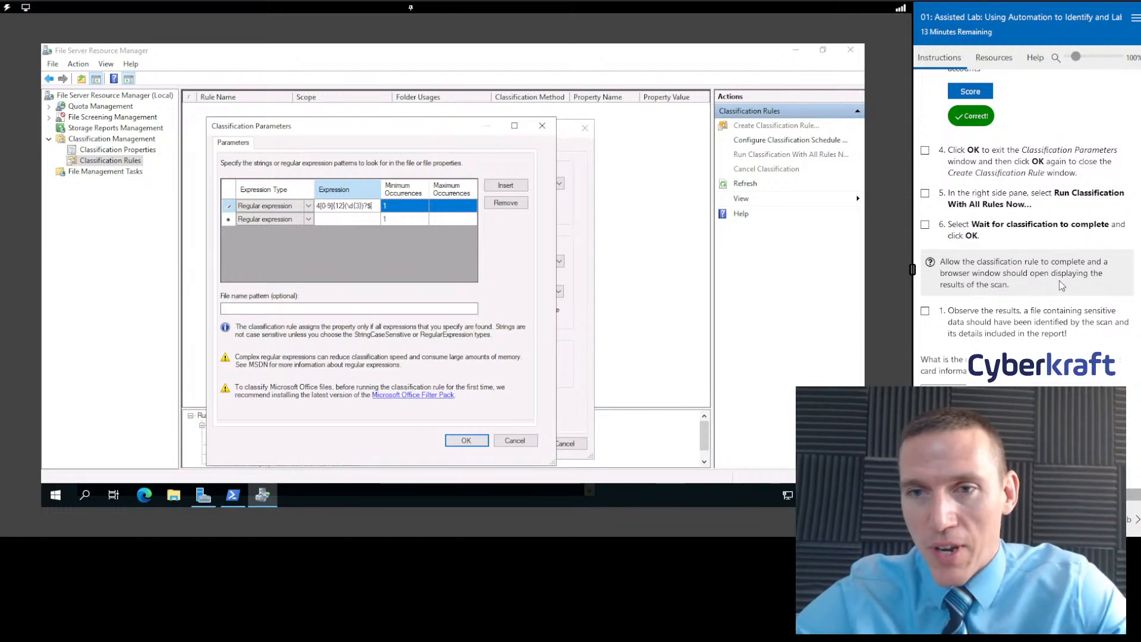
pyautogui.click(925, 151)
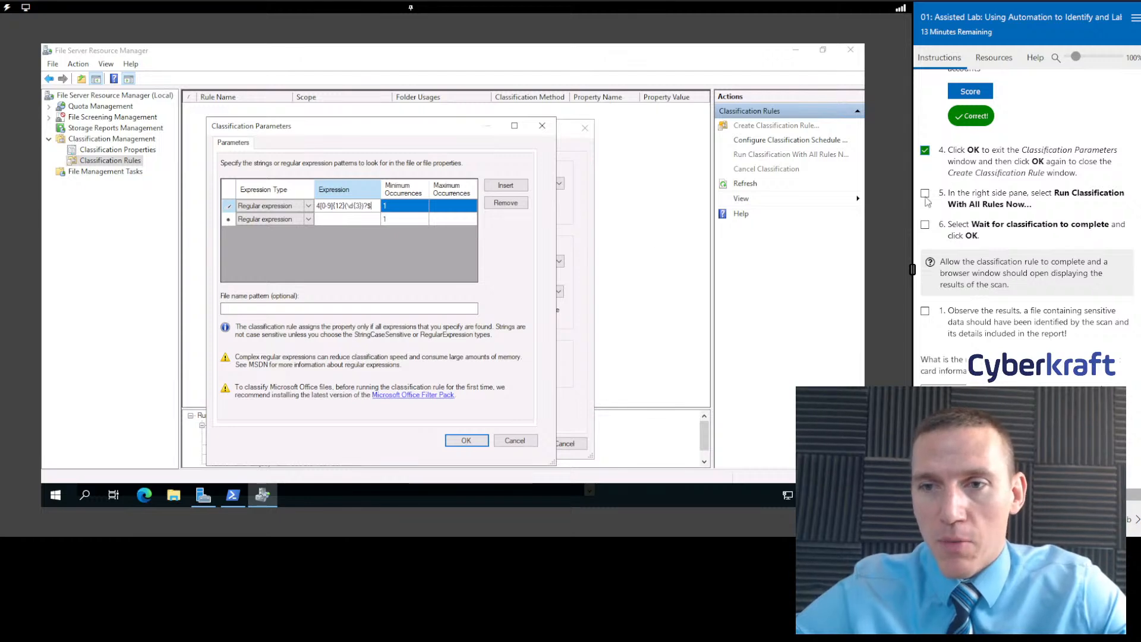
pyautogui.click(463, 442)
pyautogui.click(514, 442)
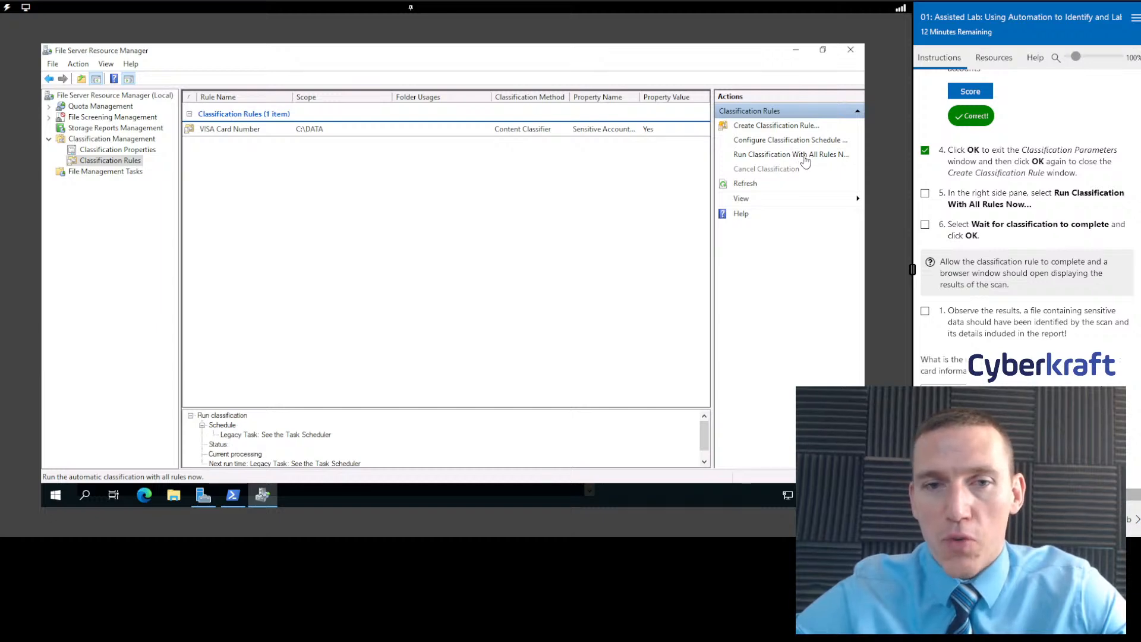
# Run classification with all rules, choosing to wait for classification to complete, and mark lab instructions 5 and 6 as done
pyautogui.click(333, 134)
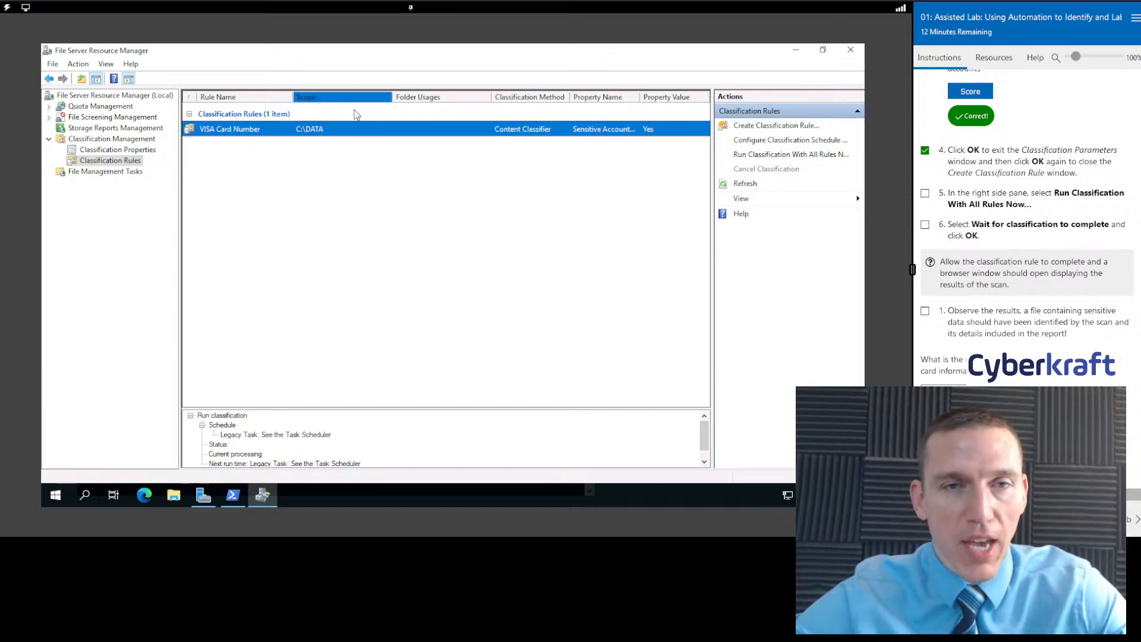
pyautogui.click(786, 157)
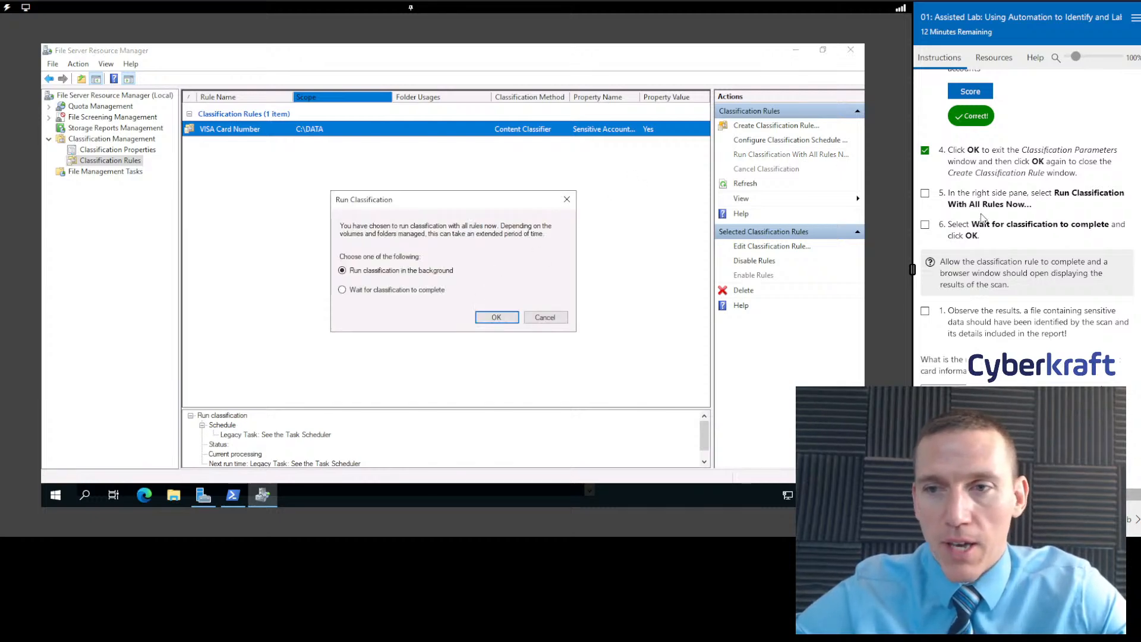
pyautogui.click(925, 194)
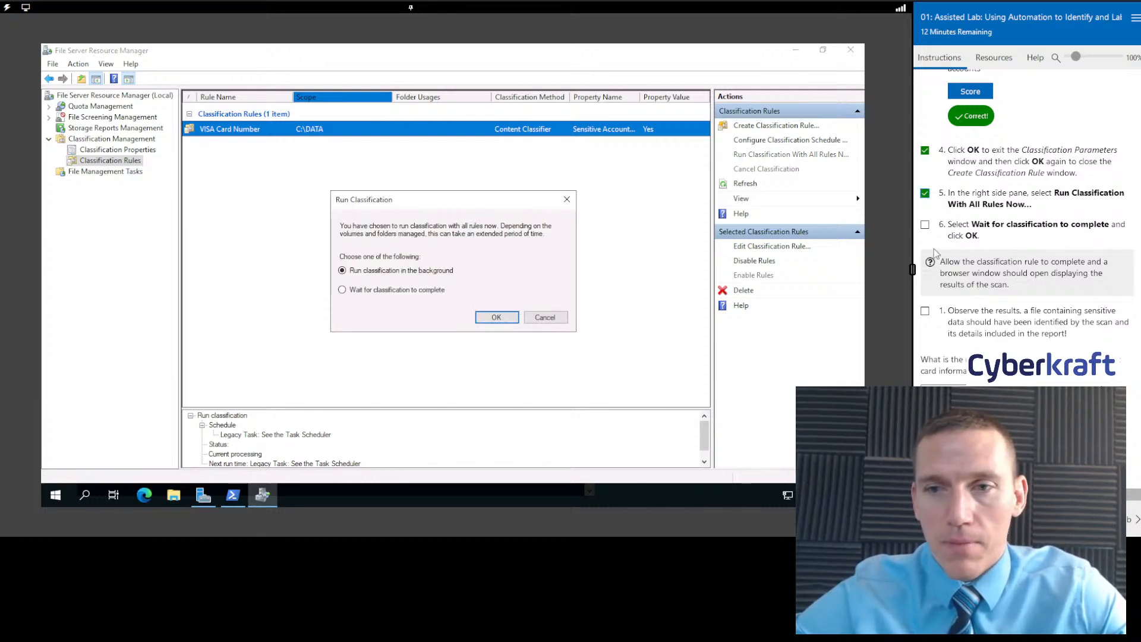
pyautogui.click(924, 225)
pyautogui.click(405, 292)
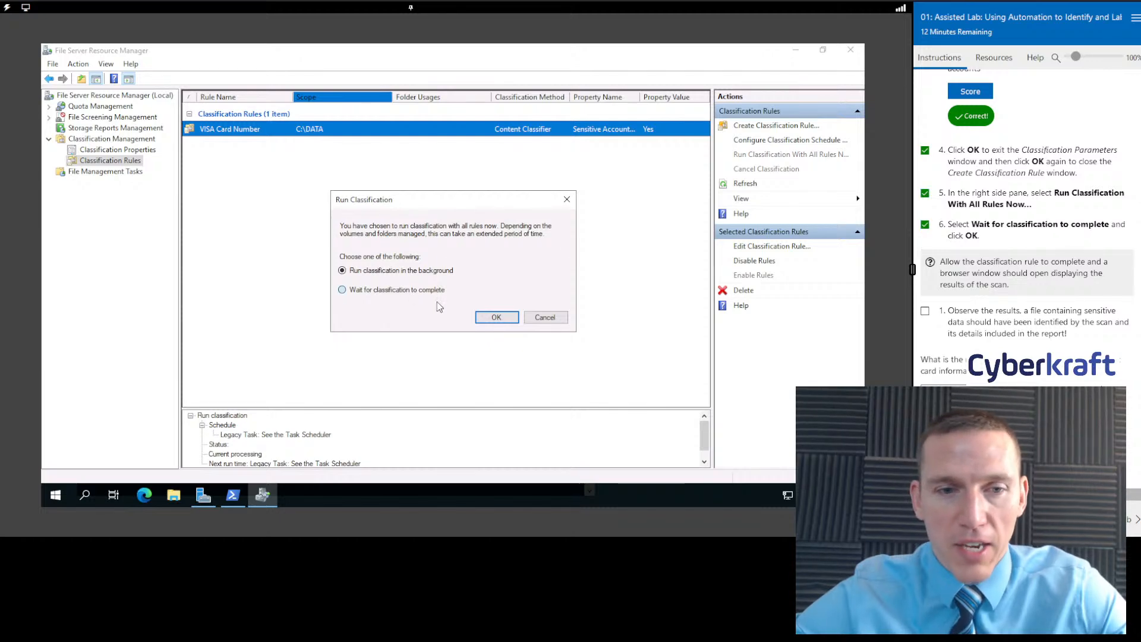
pyautogui.click(496, 318)
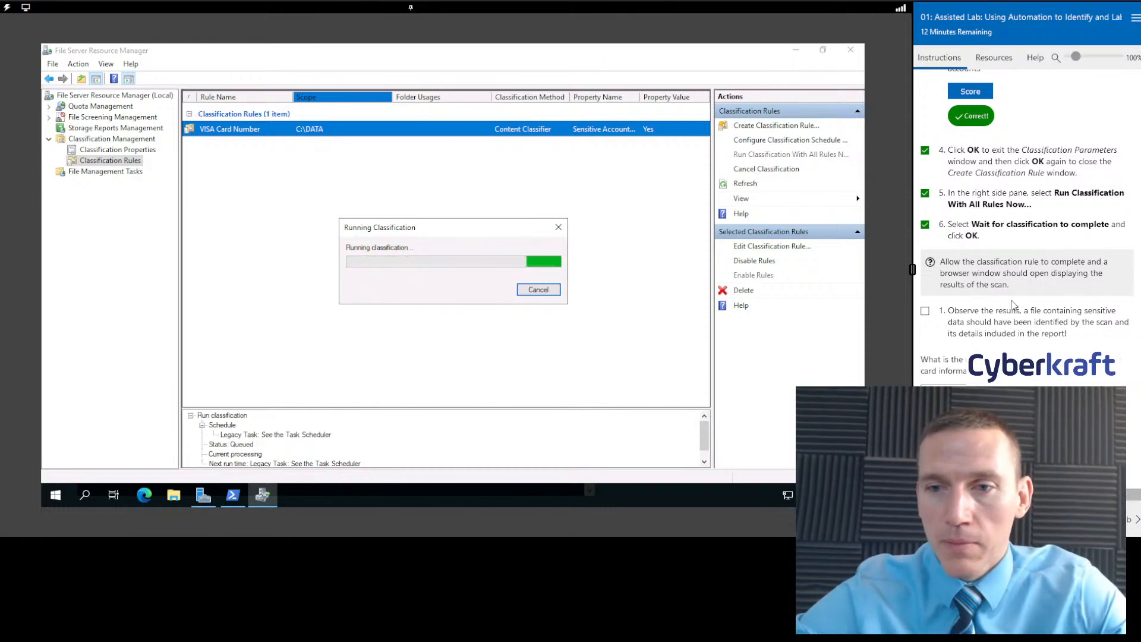
# Examine the Automatic Classification Report down to the file statistics for the Sensitive Account Numbers property
pyautogui.scroll(-1, 1021, 301)
pyautogui.scroll(-1, 1021, 301)
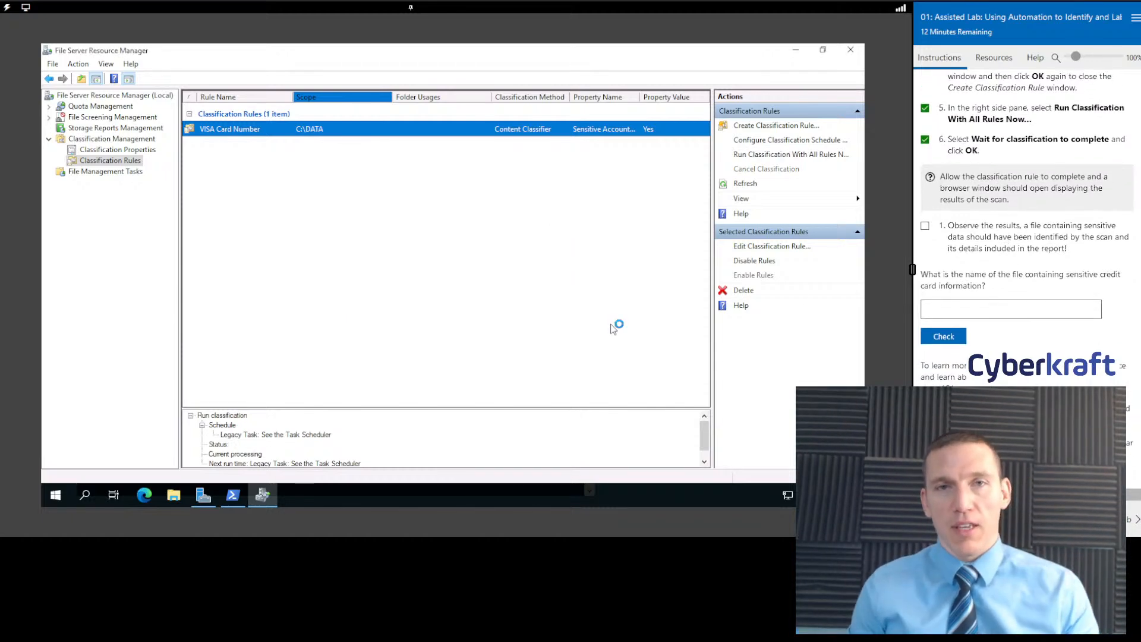
pyautogui.scroll(4, 1042, 244)
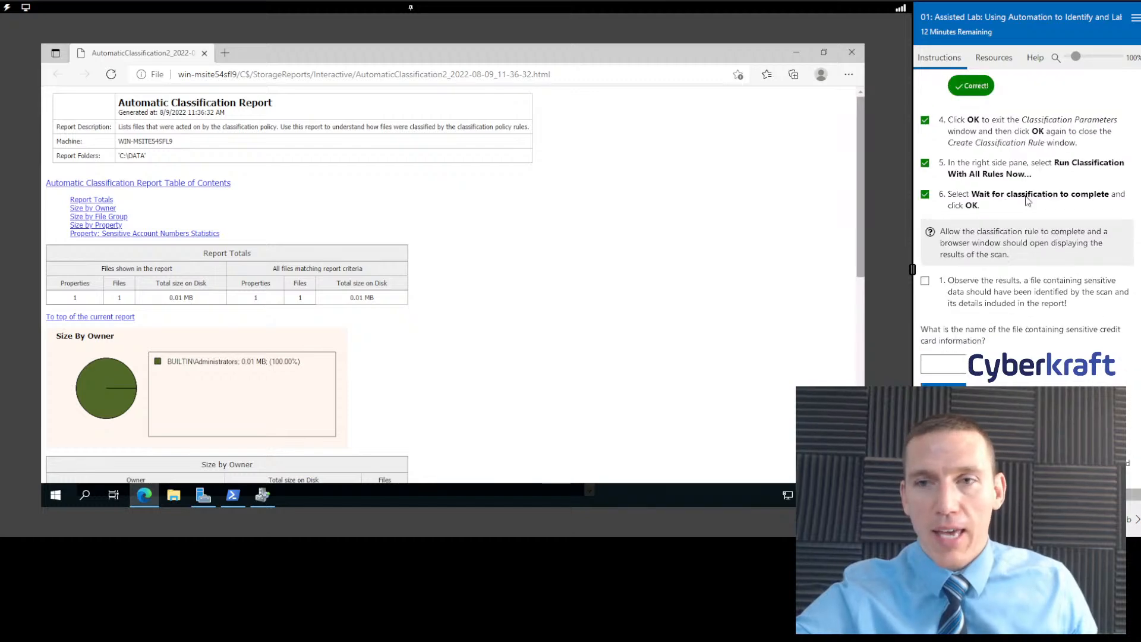
pyautogui.scroll(5, 1041, 244)
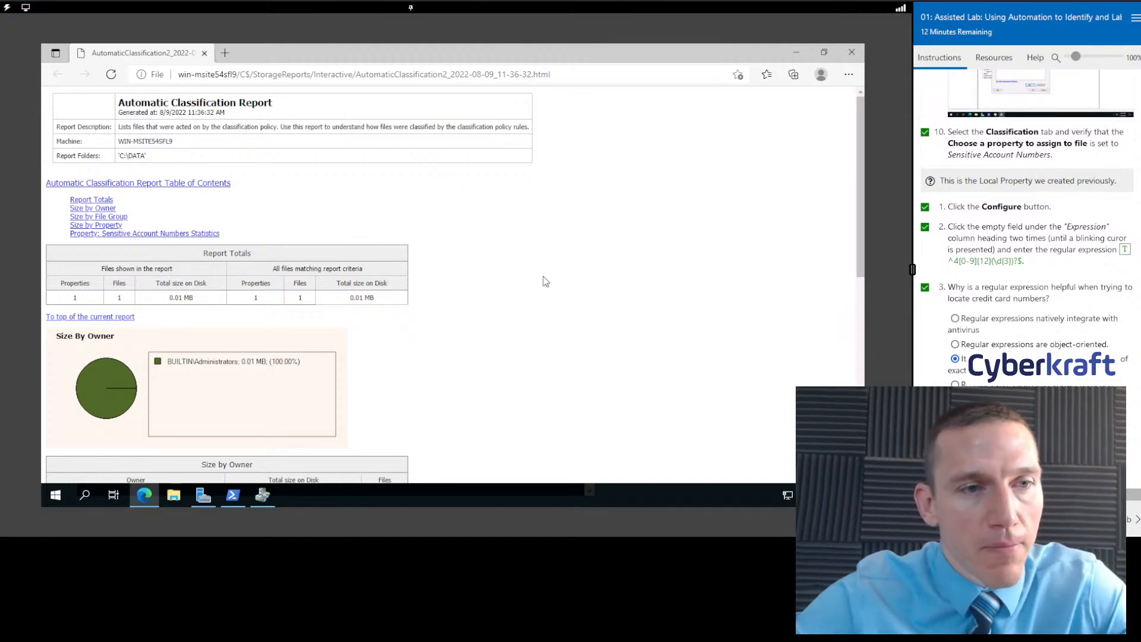
pyautogui.scroll(-5, 519, 400)
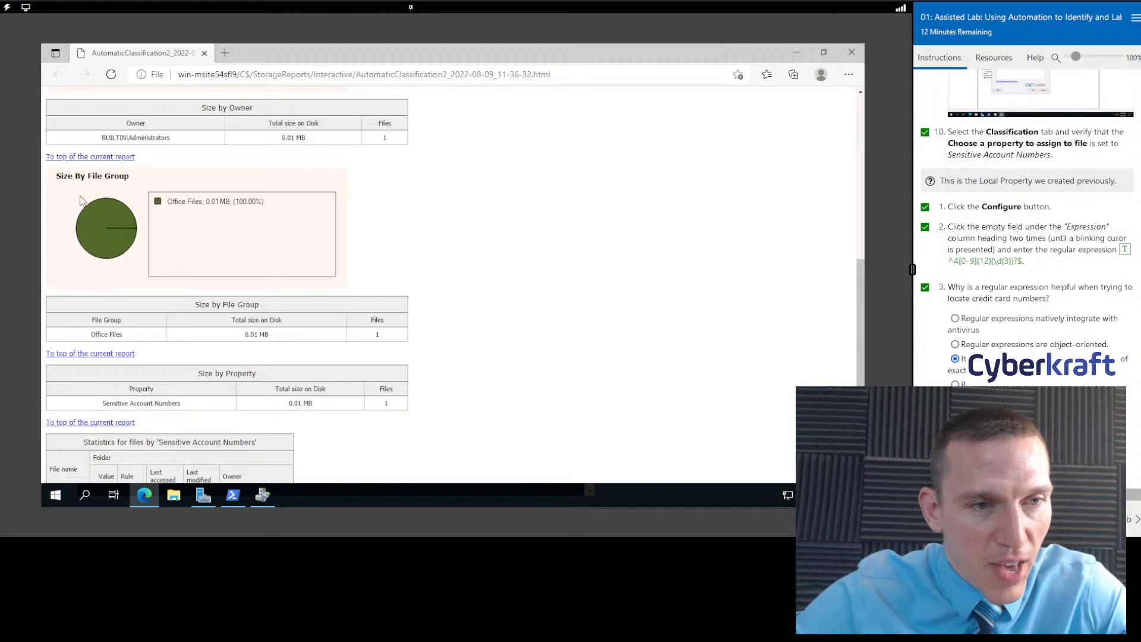
pyautogui.scroll(-1, 506, 195)
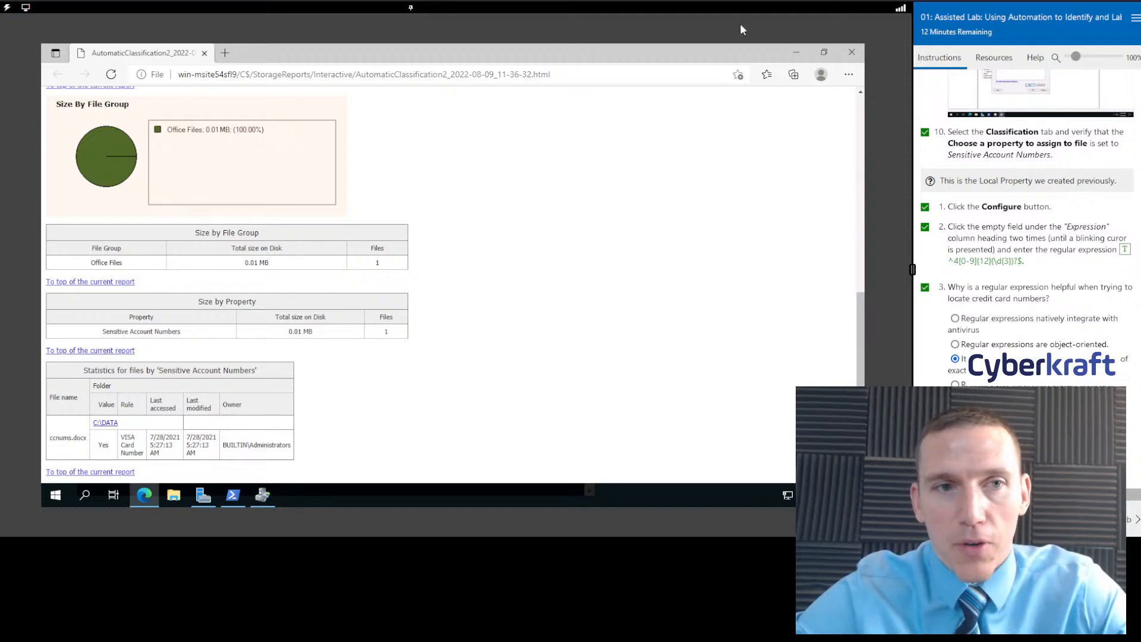
# Minimize the open windows, then browse to the C:\DATA folder in File Explorer and select the ccnums file
pyautogui.click(797, 51)
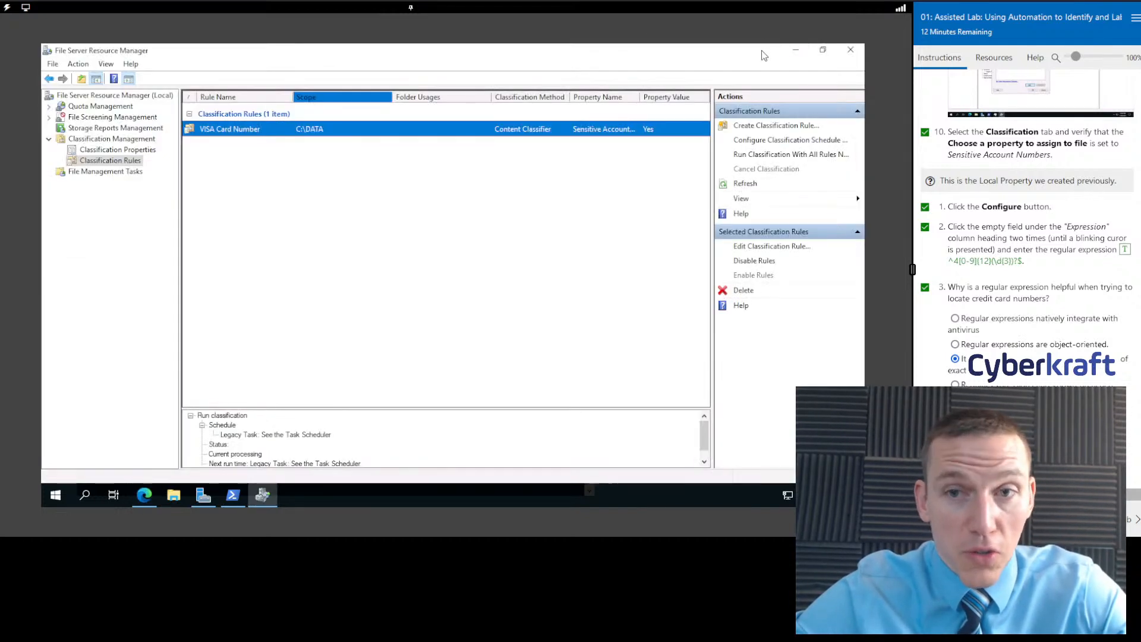
pyautogui.click(796, 50)
pyautogui.click(796, 50)
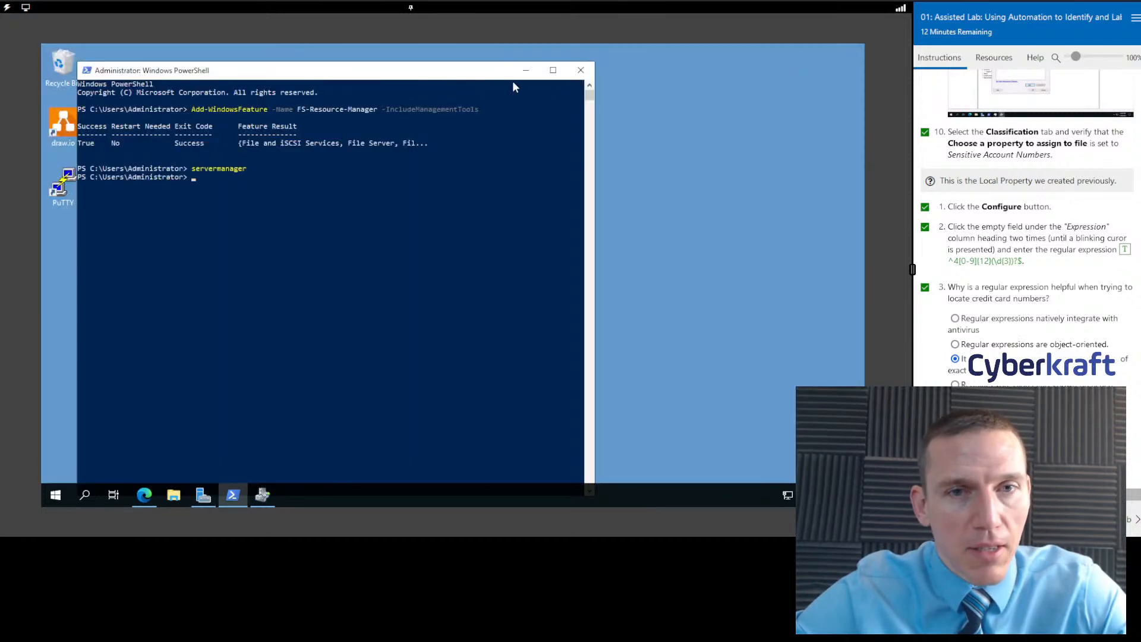
pyautogui.click(526, 70)
pyautogui.doubleClick(66, 71)
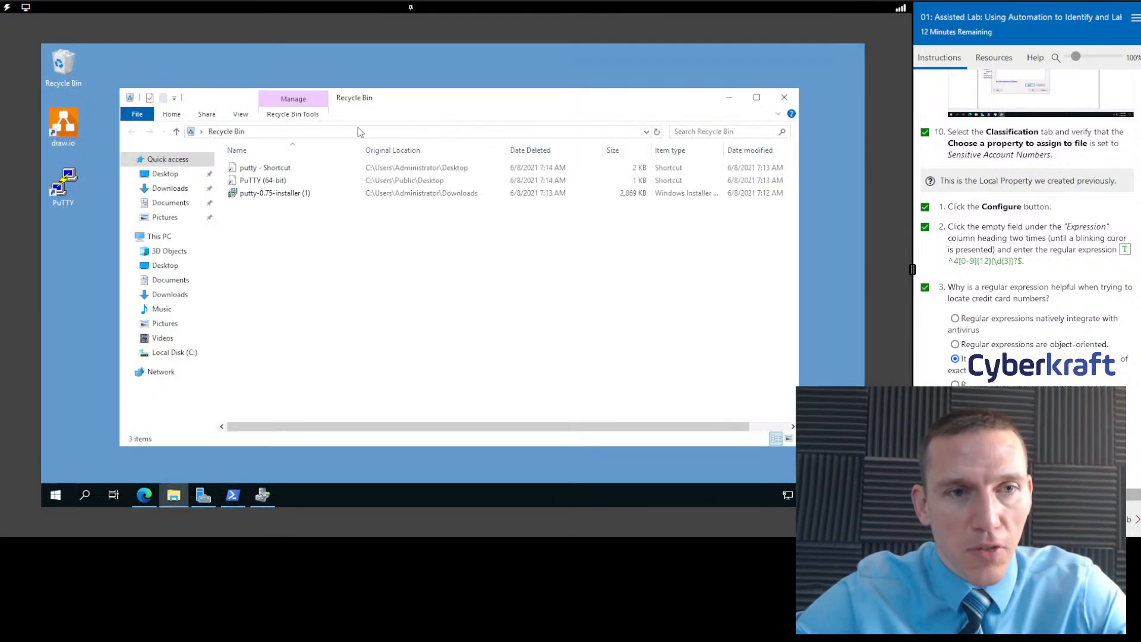
pyautogui.click(191, 132)
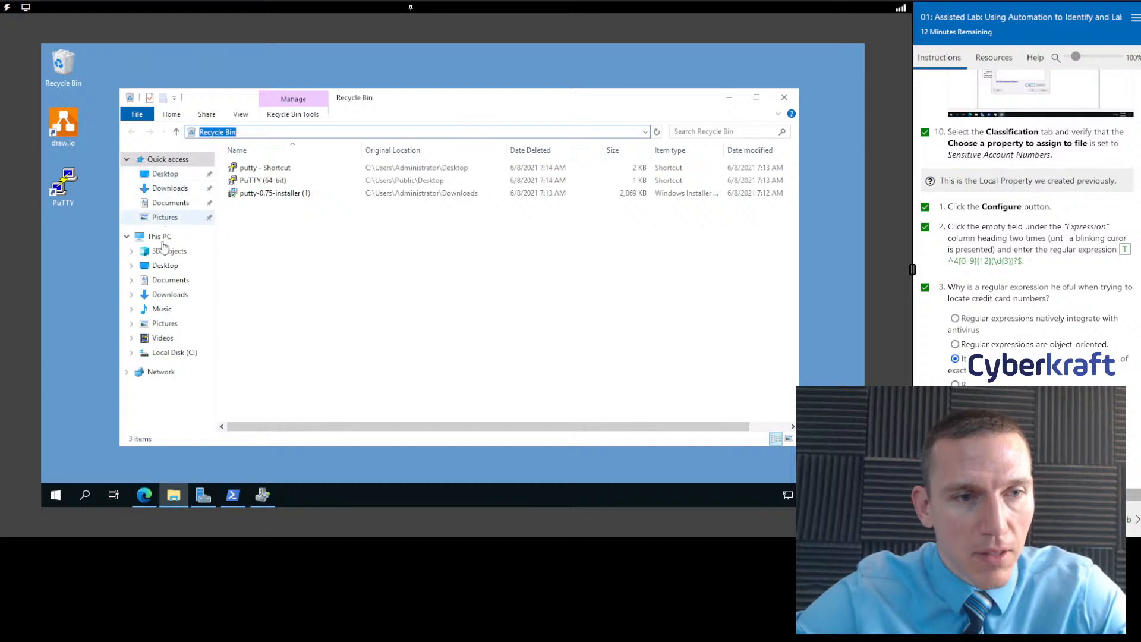
pyautogui.click(174, 353)
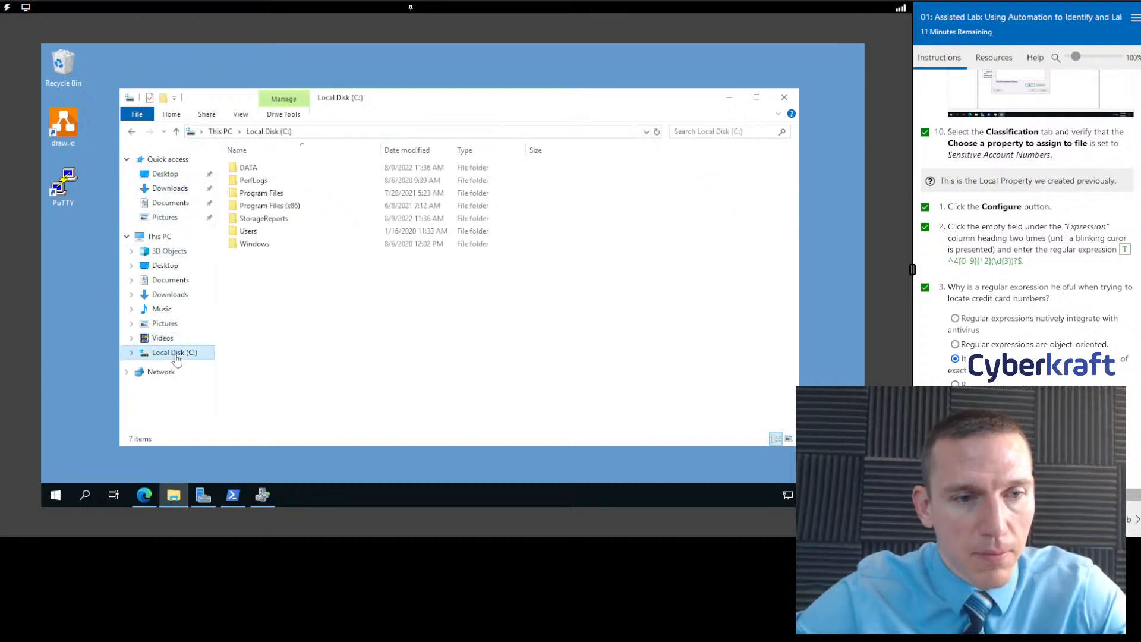
pyautogui.doubleClick(257, 169)
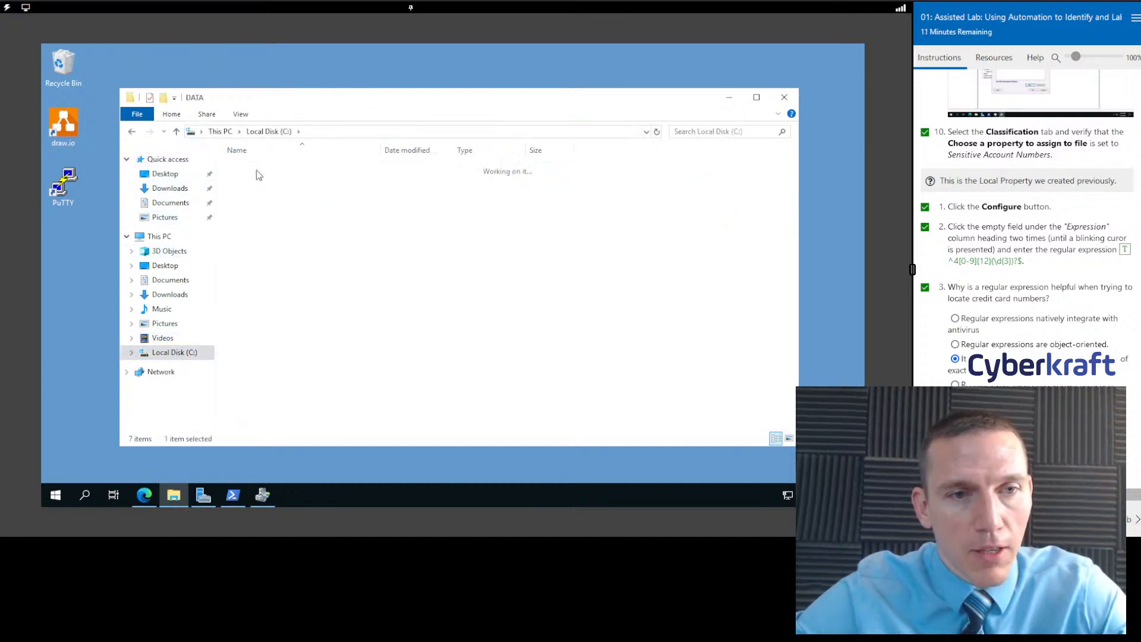
pyautogui.click(274, 171)
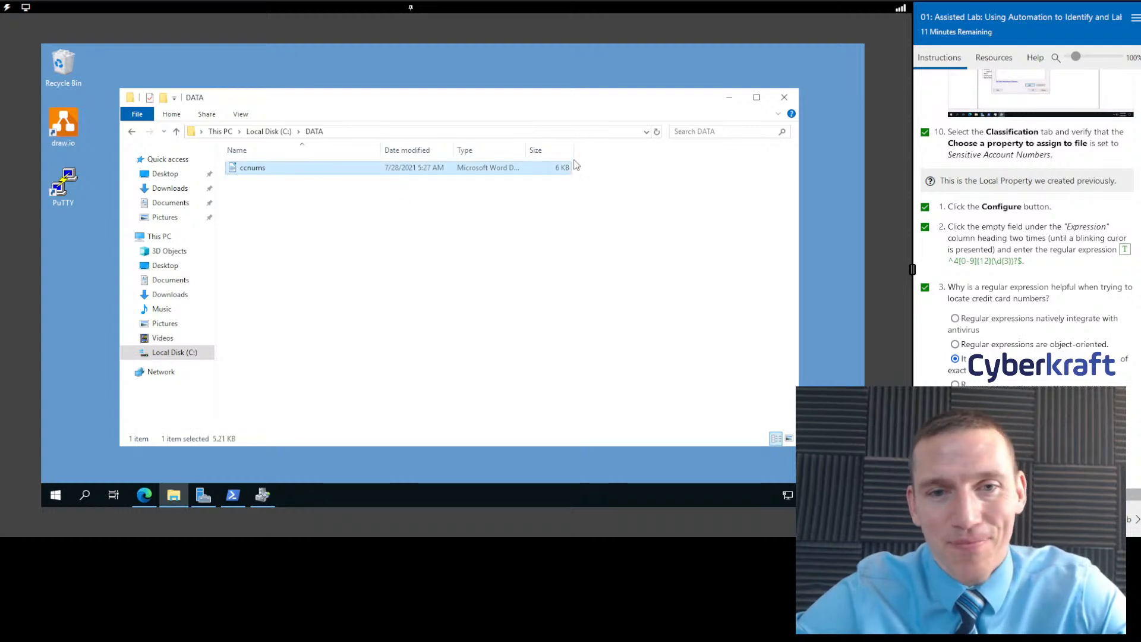
# Open the ccnums document in LibreOffice Writer and look through its list of names and card numbers
pyautogui.doubleClick(279, 171)
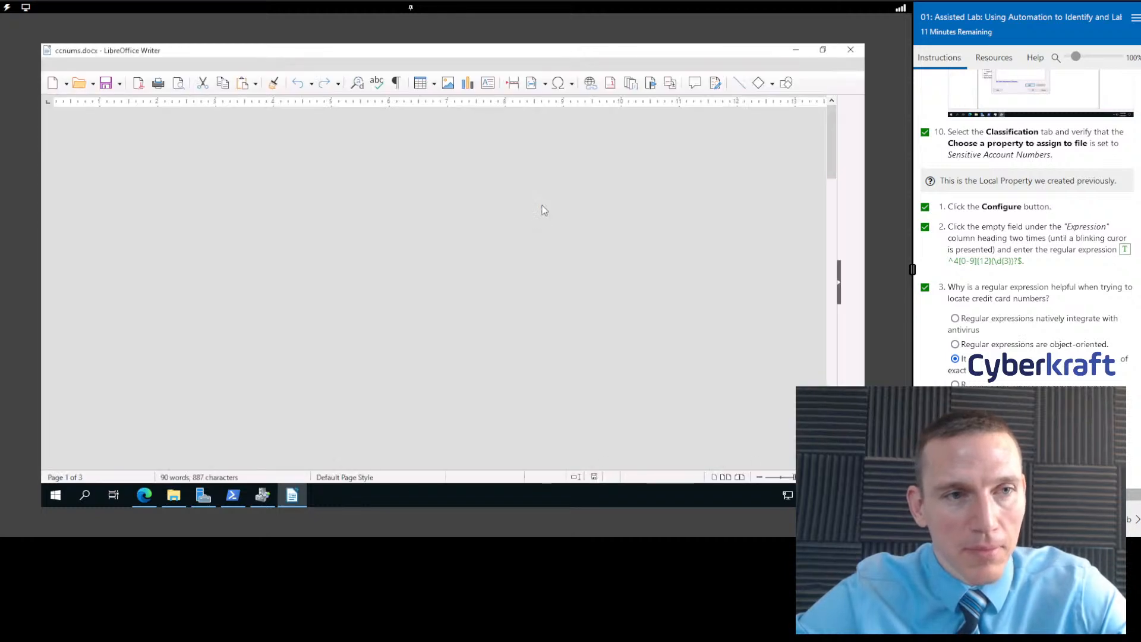
pyautogui.scroll(-10, 501, 301)
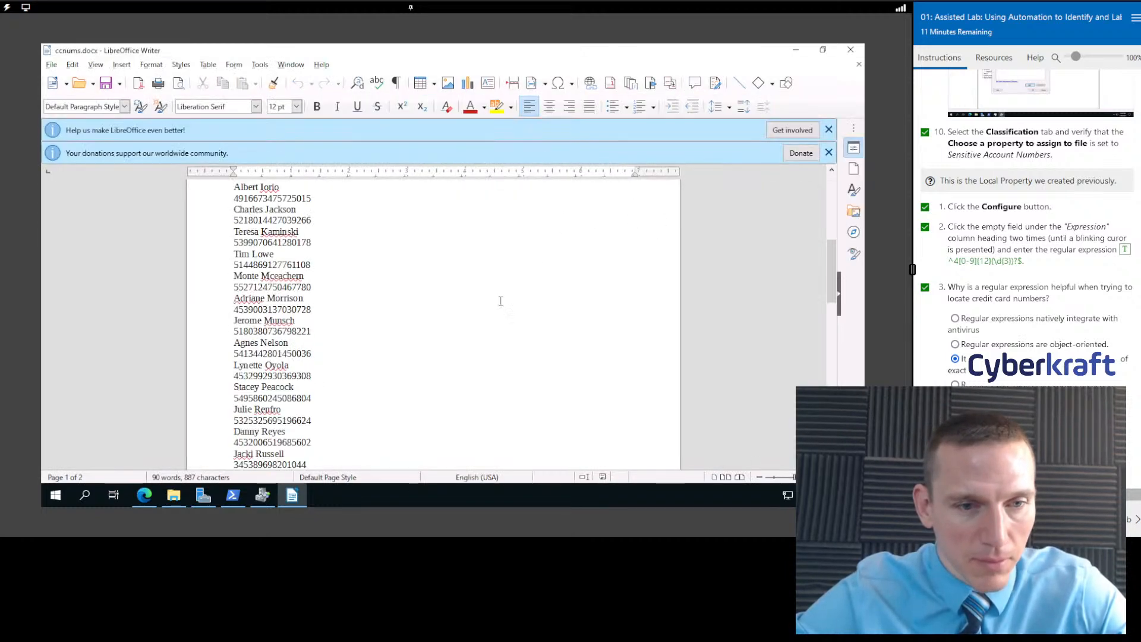
pyautogui.scroll(-8, 460, 322)
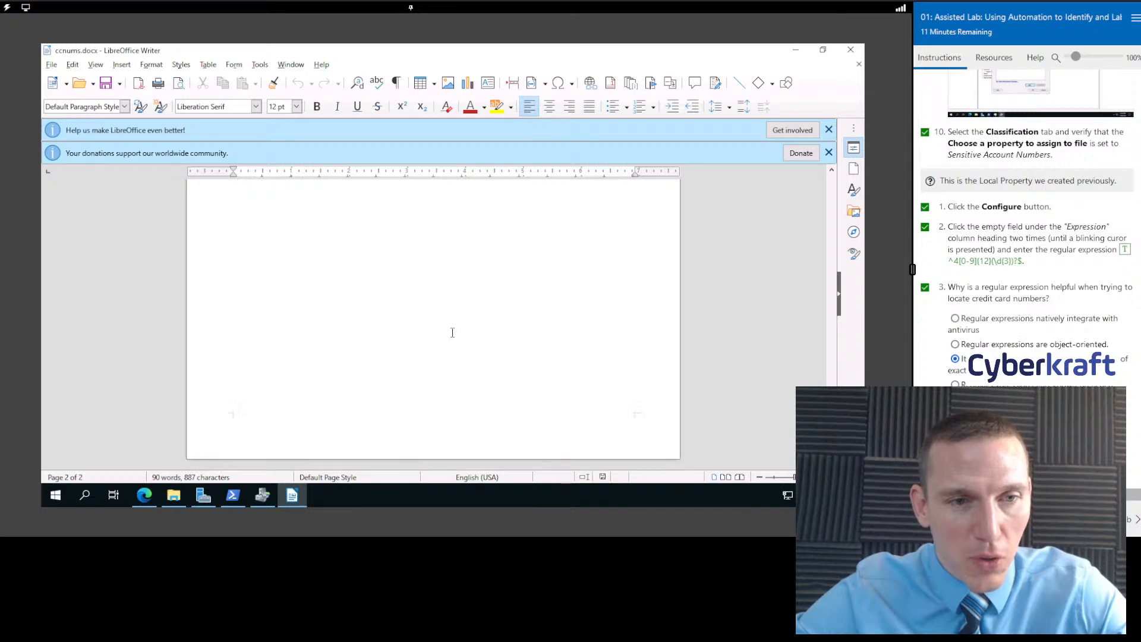
pyautogui.scroll(18, 392, 333)
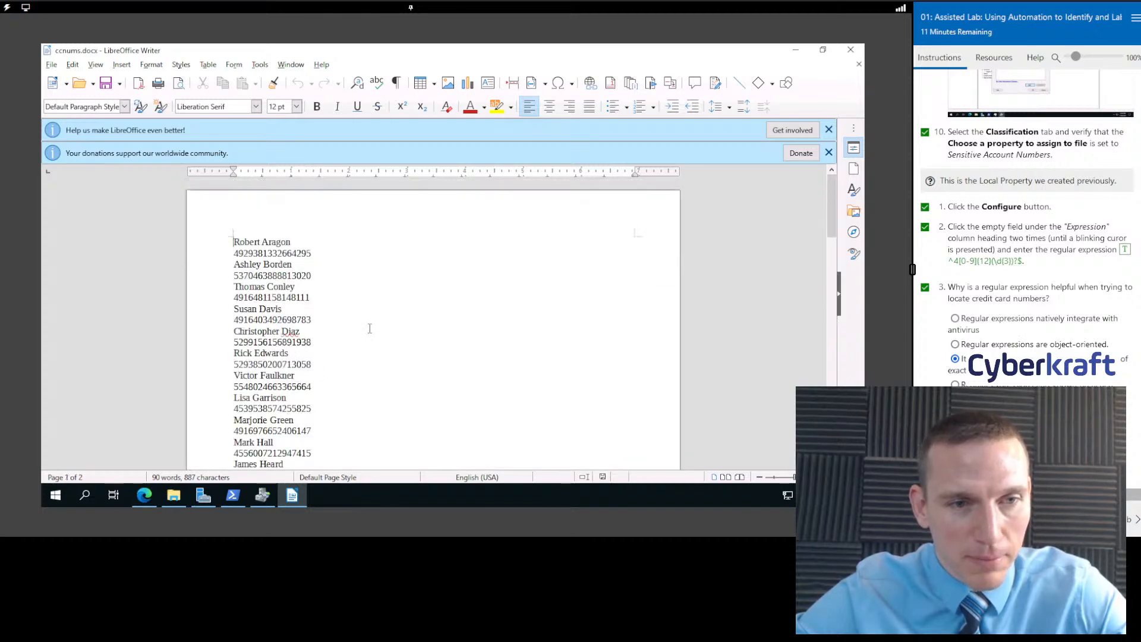
pyautogui.click(315, 247)
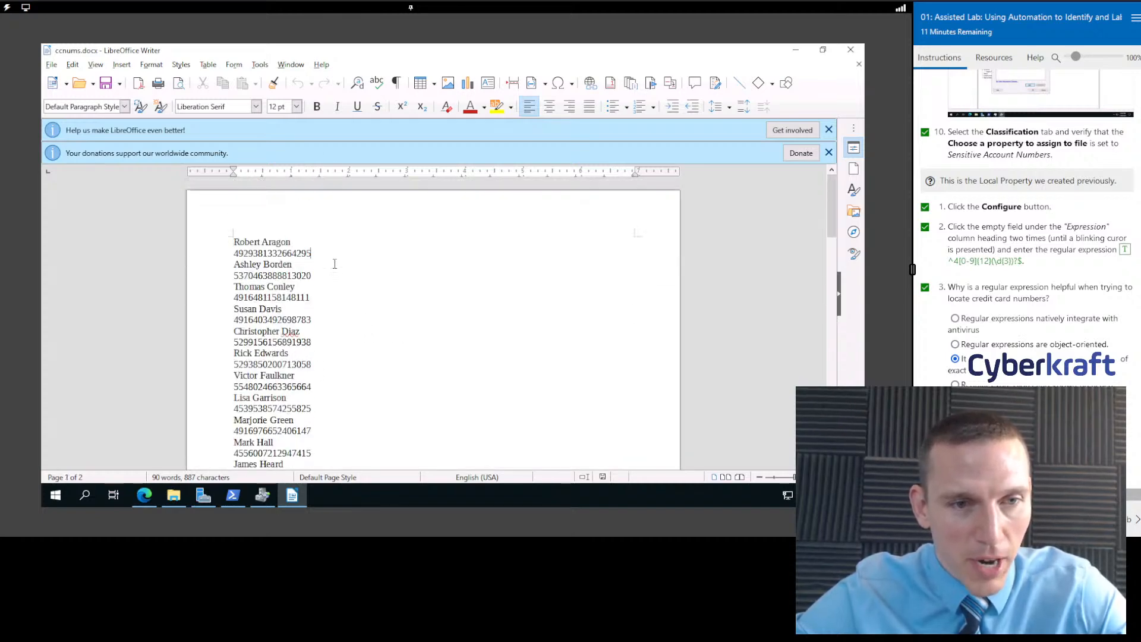
# Look further down the card number list in the ccnums document and minimize it to return to the DATA folder
pyautogui.click(332, 273)
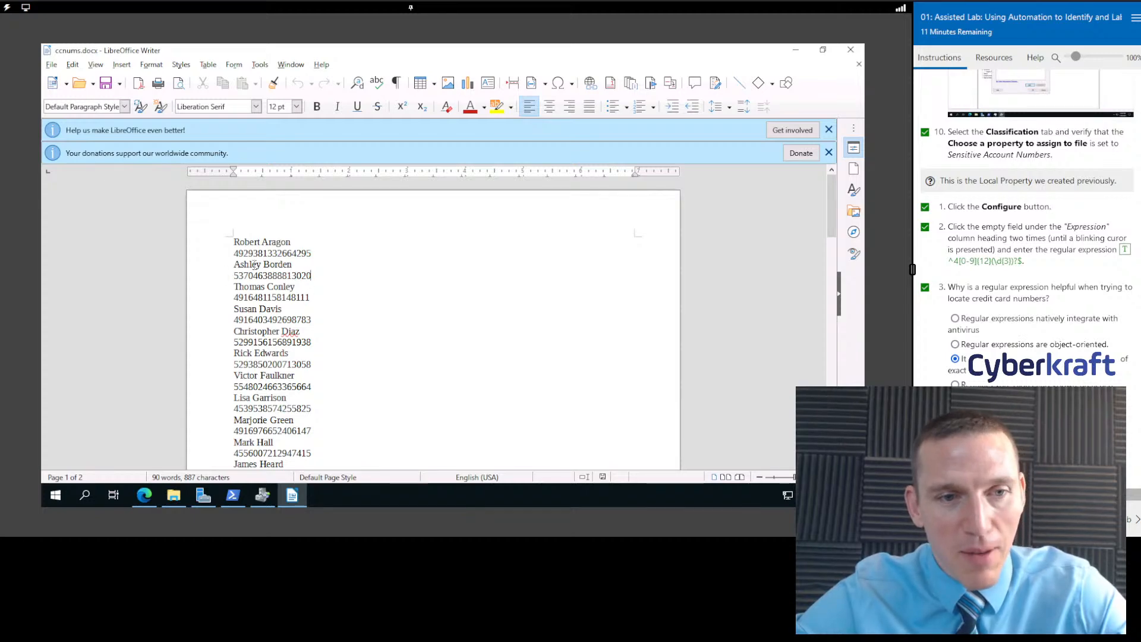
pyautogui.scroll(-4, 342, 312)
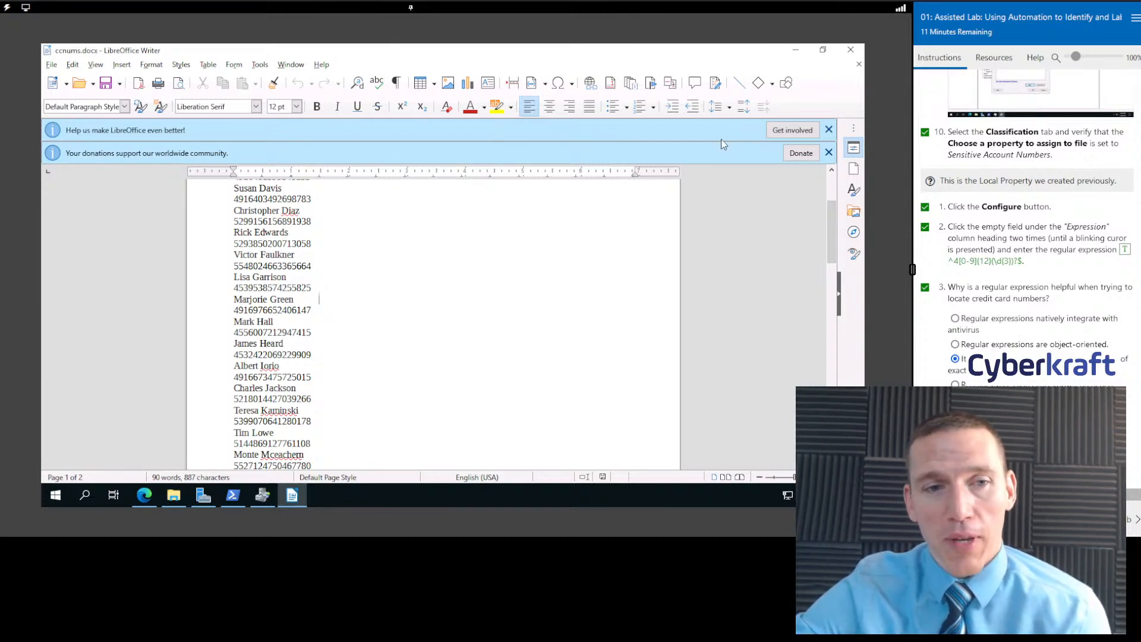
pyautogui.click(796, 51)
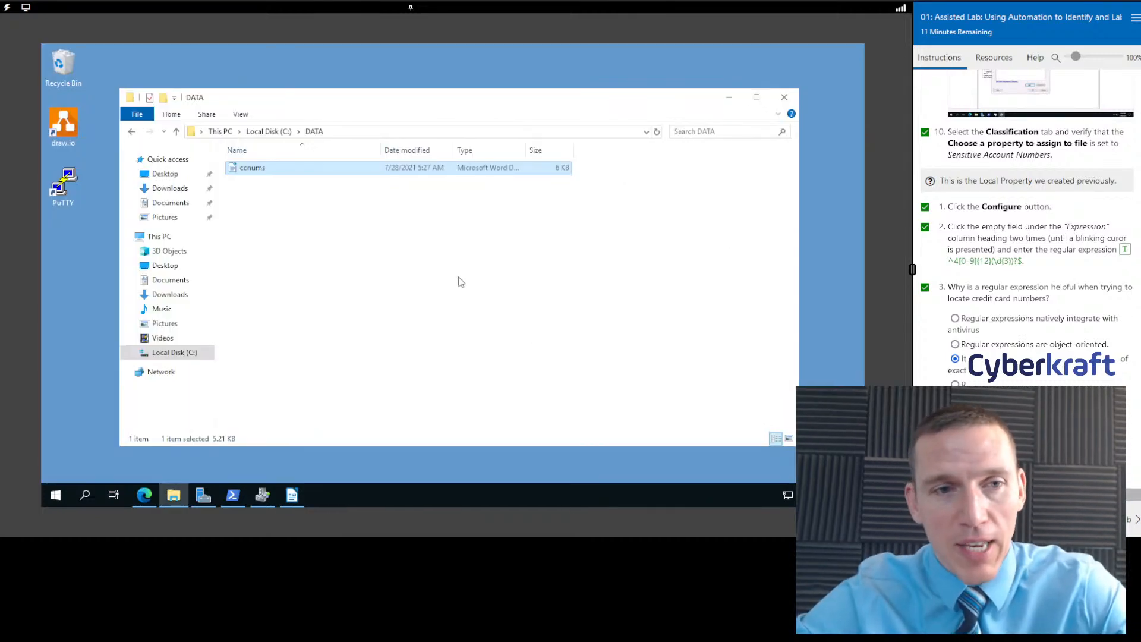
pyautogui.click(443, 269)
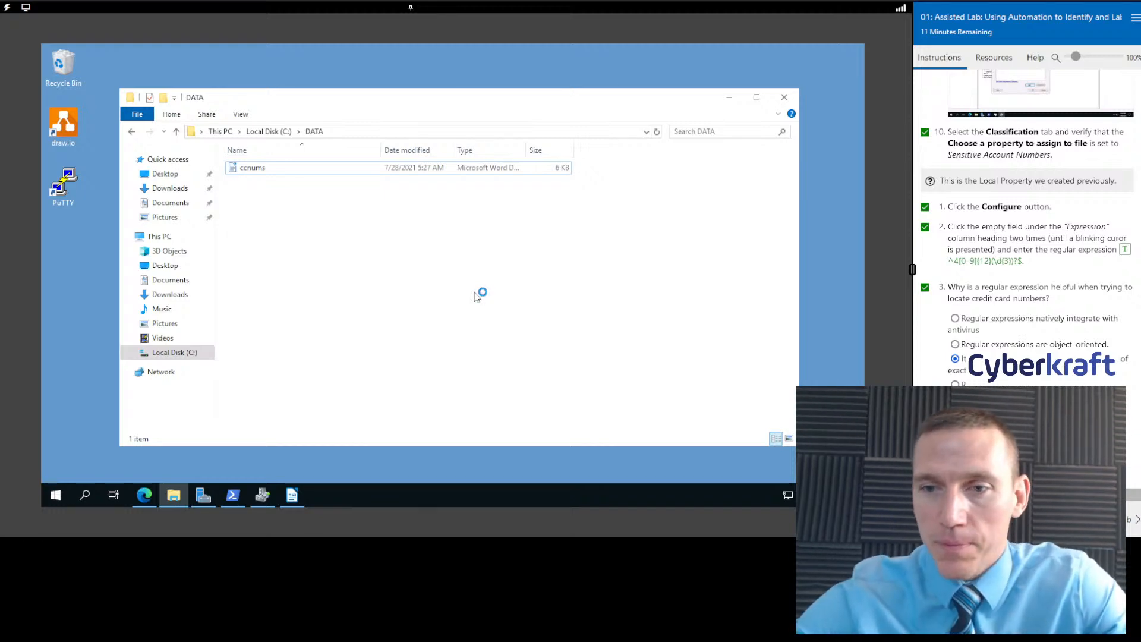
# Mark the lab instruction on observing the results as done, answer the sensitive file name question with ccnums, and check it
pyautogui.scroll(-5, 1061, 316)
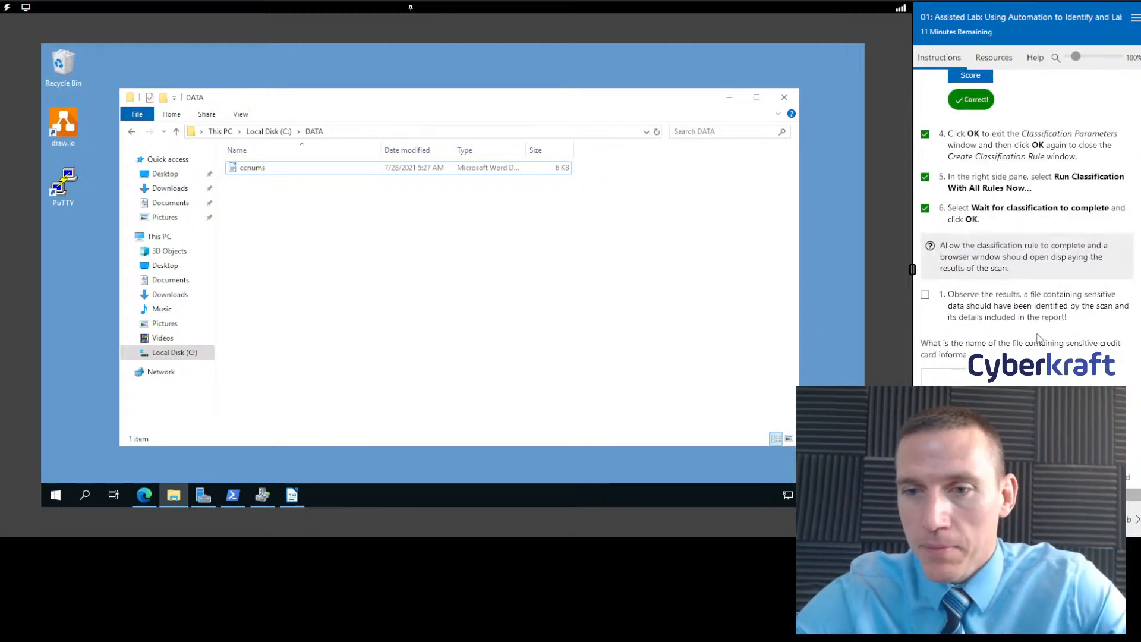
pyautogui.click(924, 295)
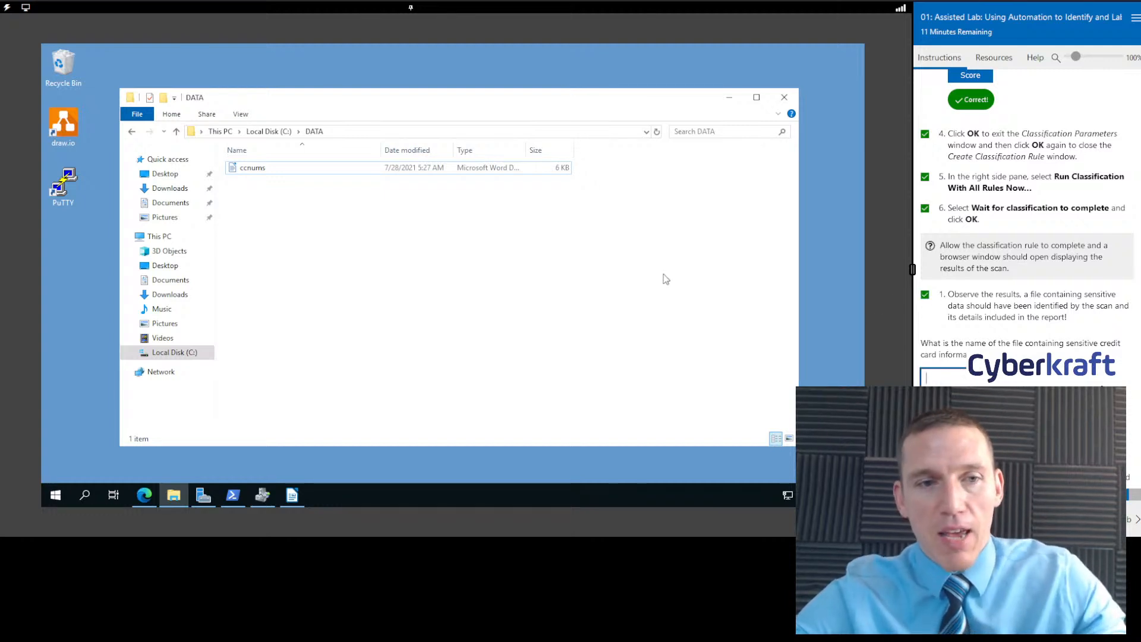
pyautogui.write('ccnums')
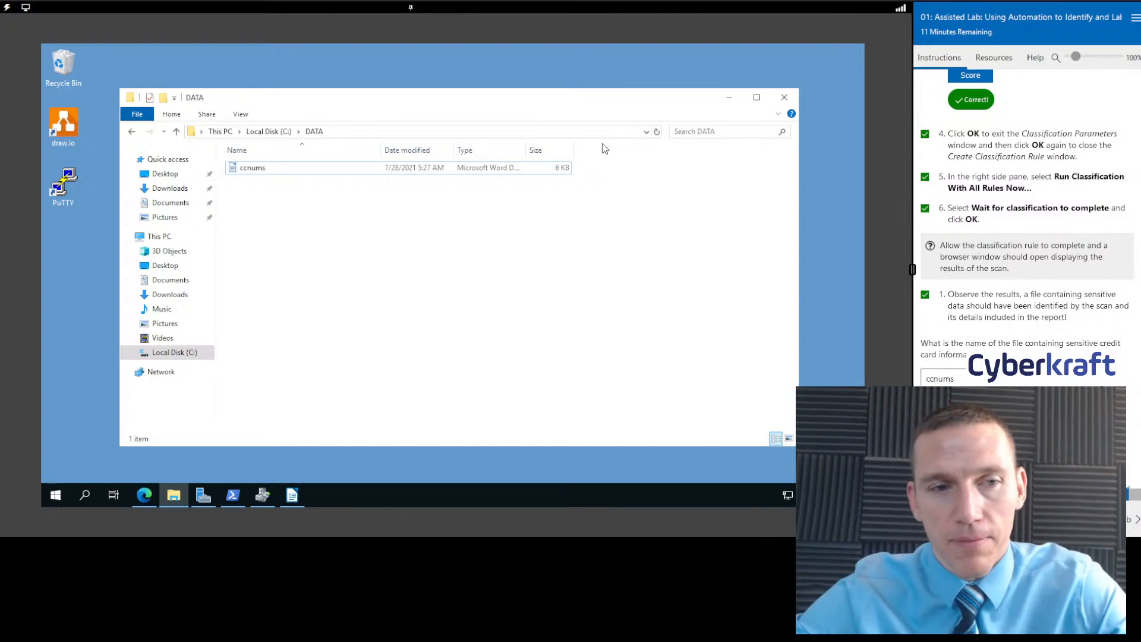
pyautogui.scroll(-2, 1042, 339)
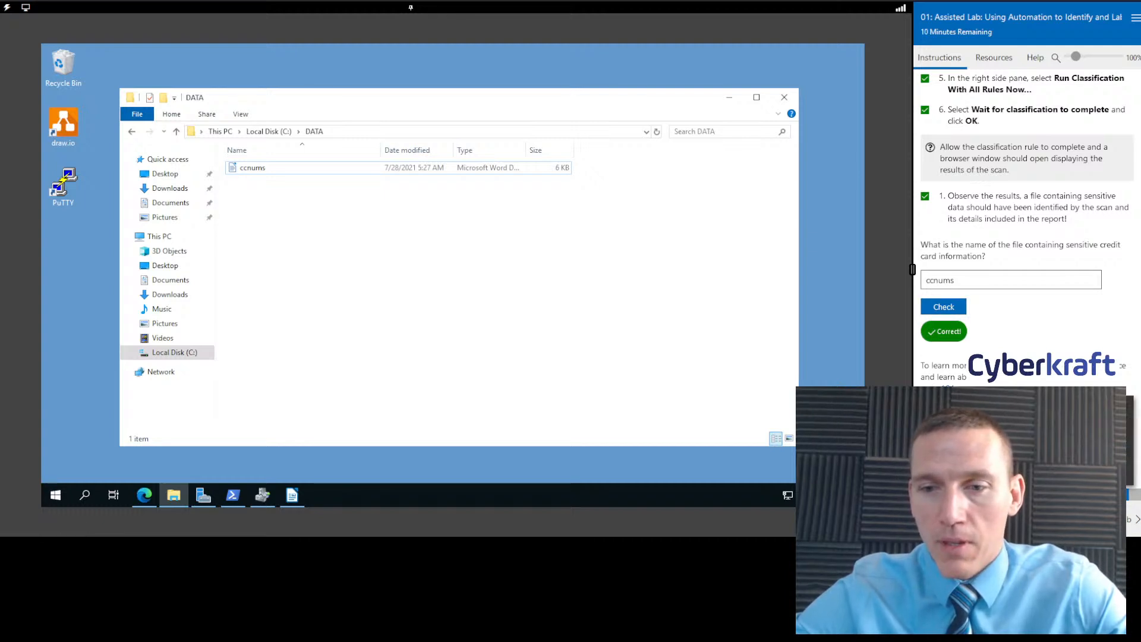
pyautogui.click(942, 390)
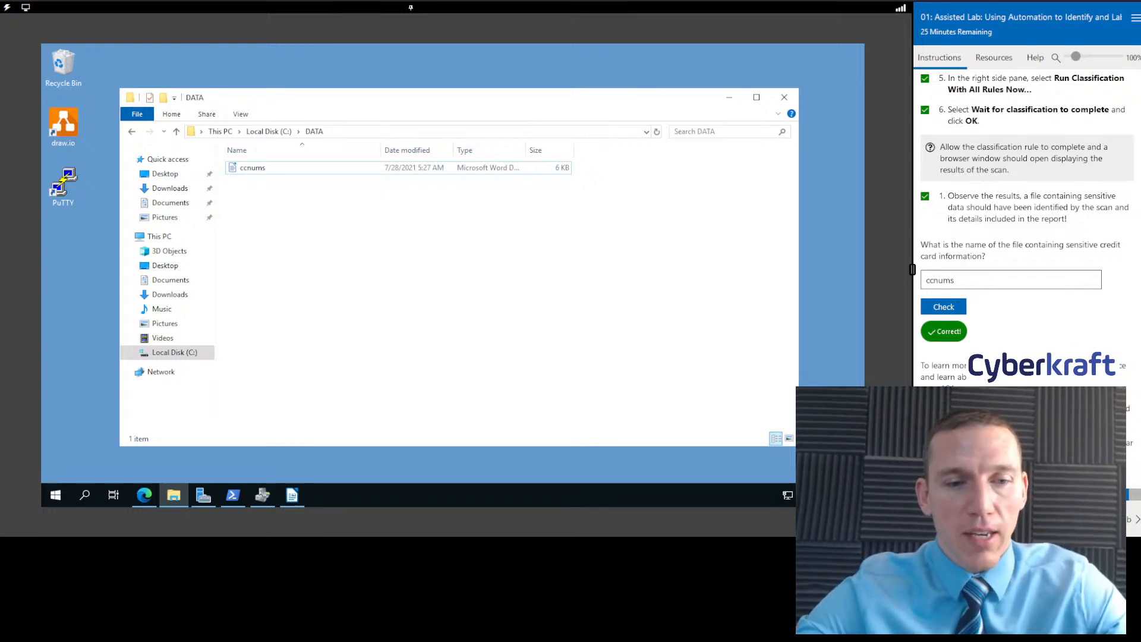
pyautogui.click(204, 496)
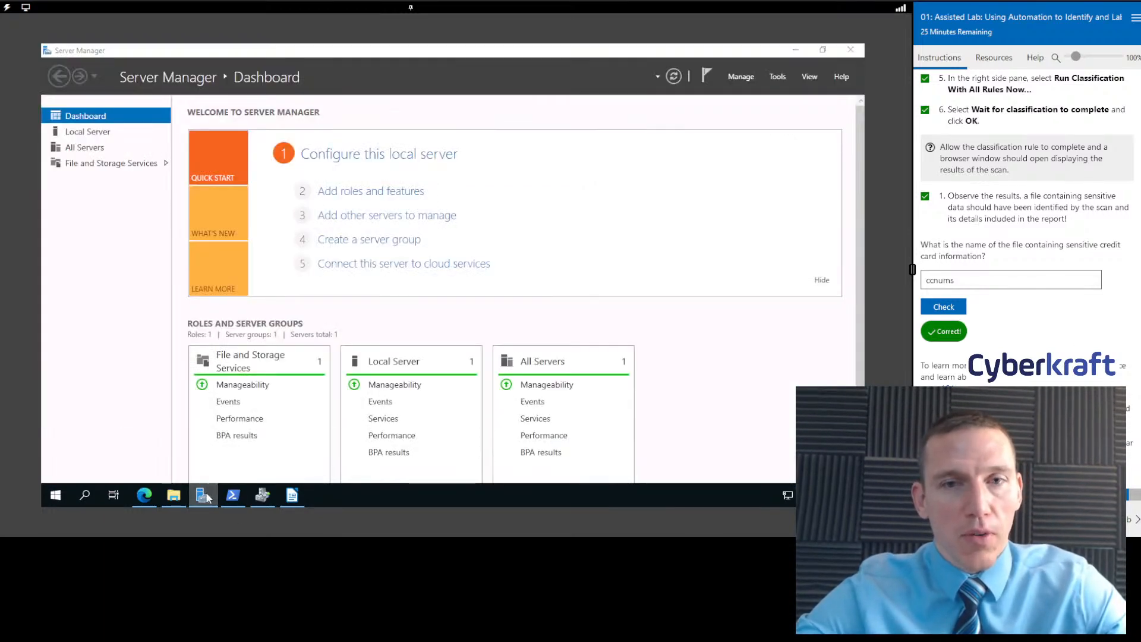
pyautogui.click(205, 496)
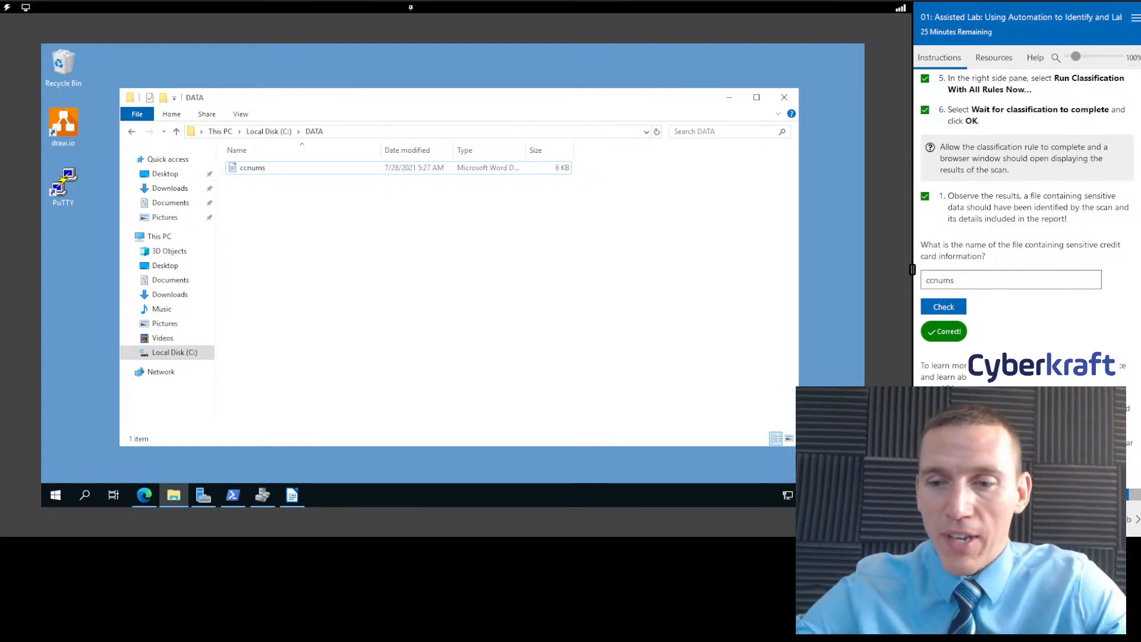
# Go to the Review Lab page, answer question 1 with "Protected data is never used inappropriately", score it, and mark it done
pyautogui.click(1128, 519)
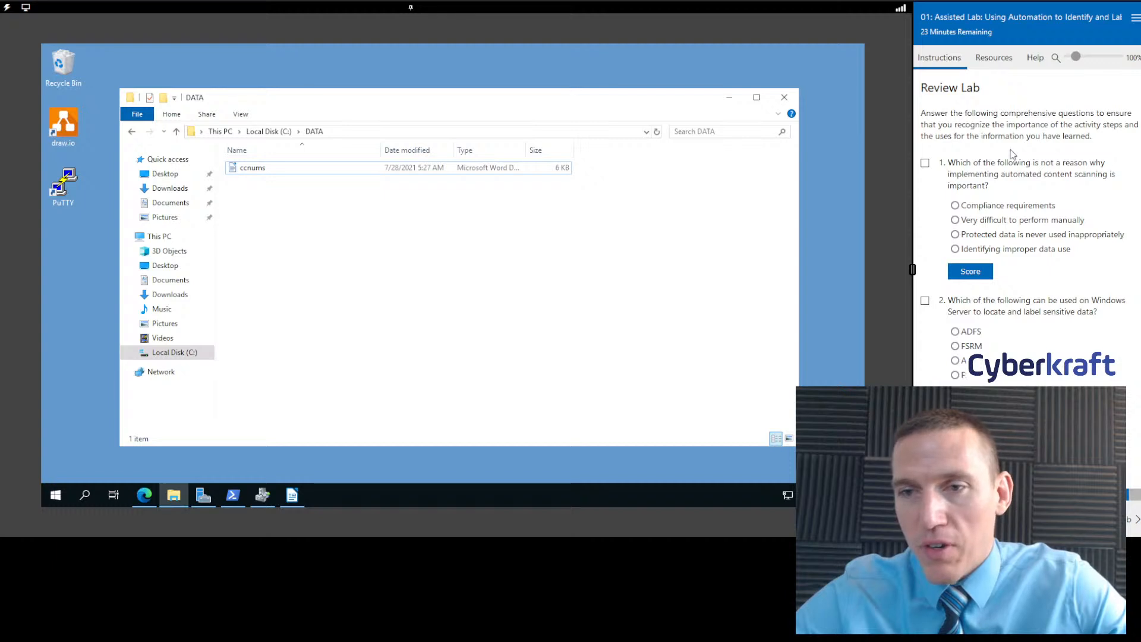
pyautogui.moveTo(1032, 162); pyautogui.dragTo(1088, 161)
pyautogui.click(1088, 160)
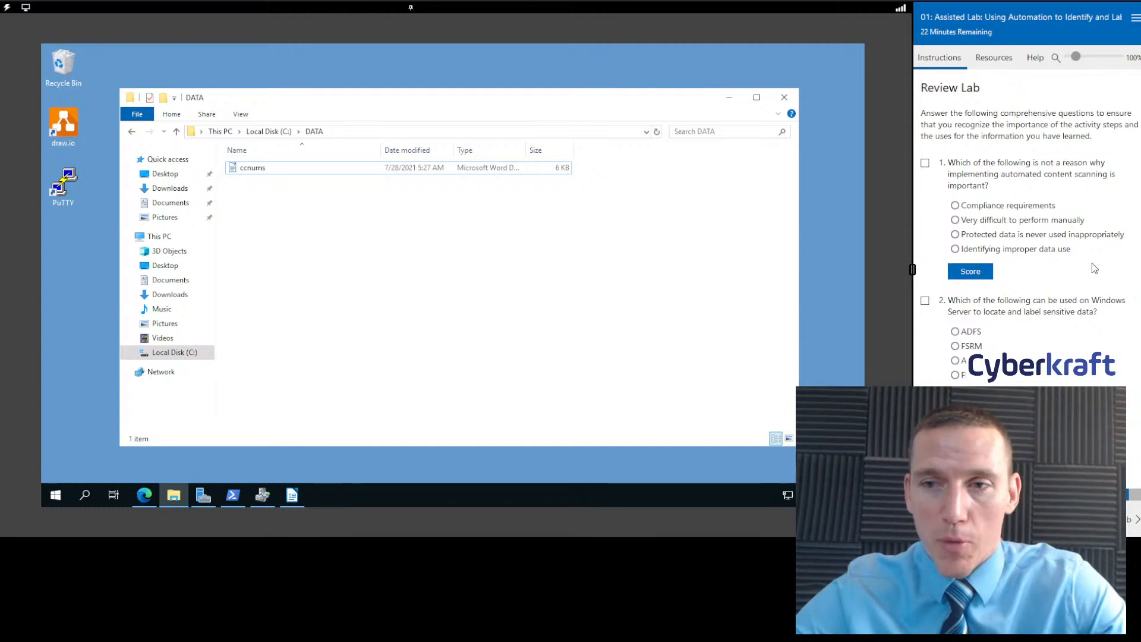
pyautogui.click(975, 236)
pyautogui.click(981, 272)
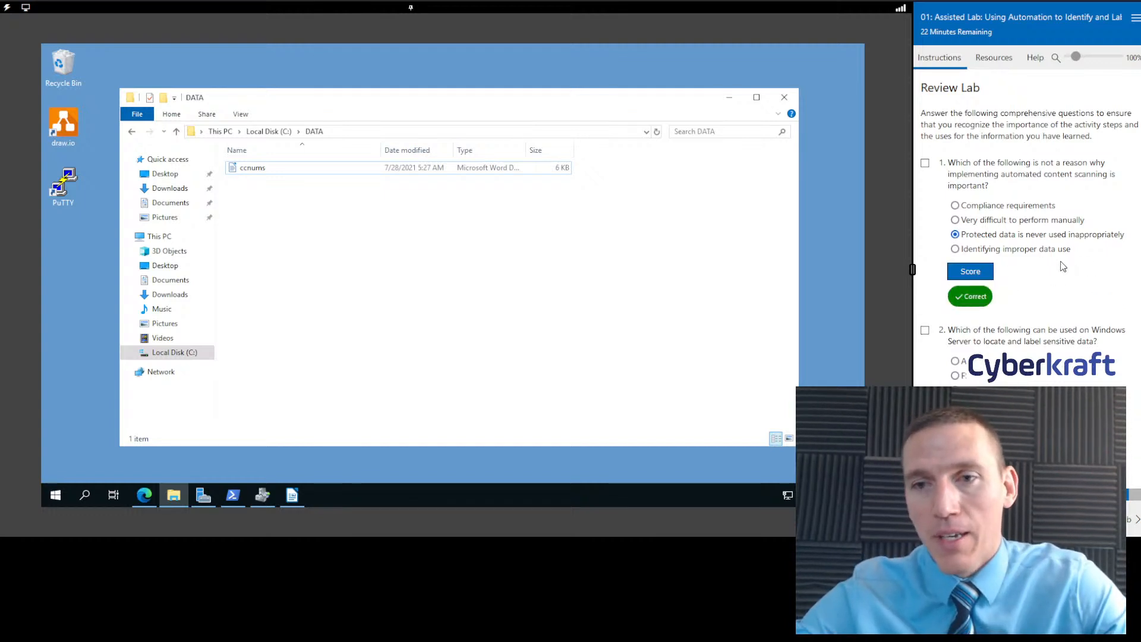
pyautogui.click(924, 163)
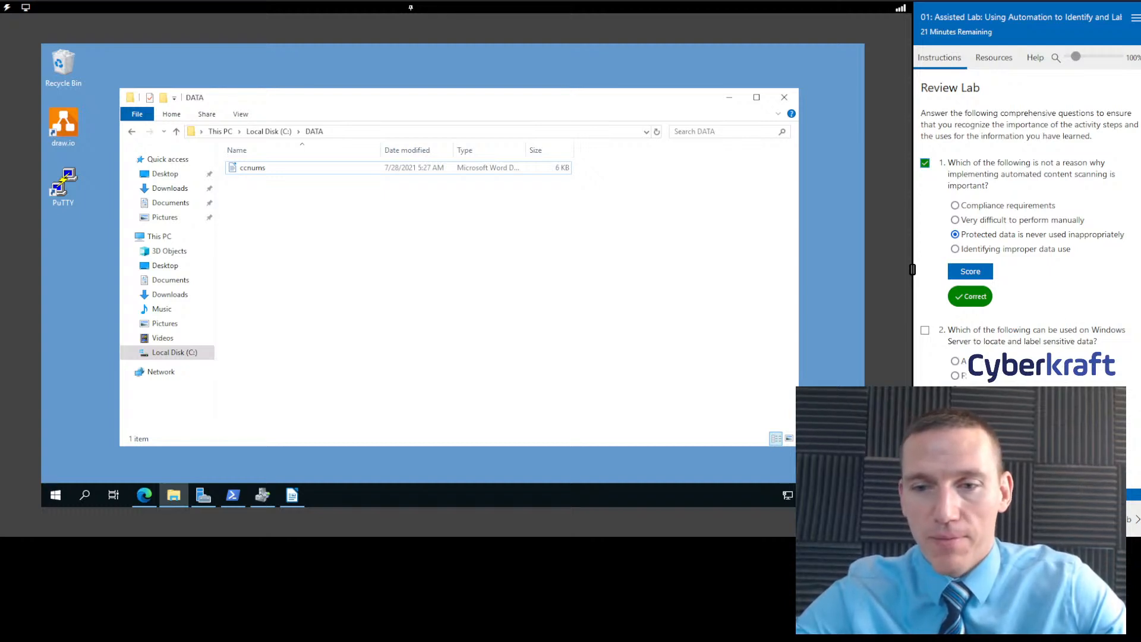
# Choose FSRM as the answer to review question 2 and submit the lab for grading, confirming the submission
pyautogui.click(957, 376)
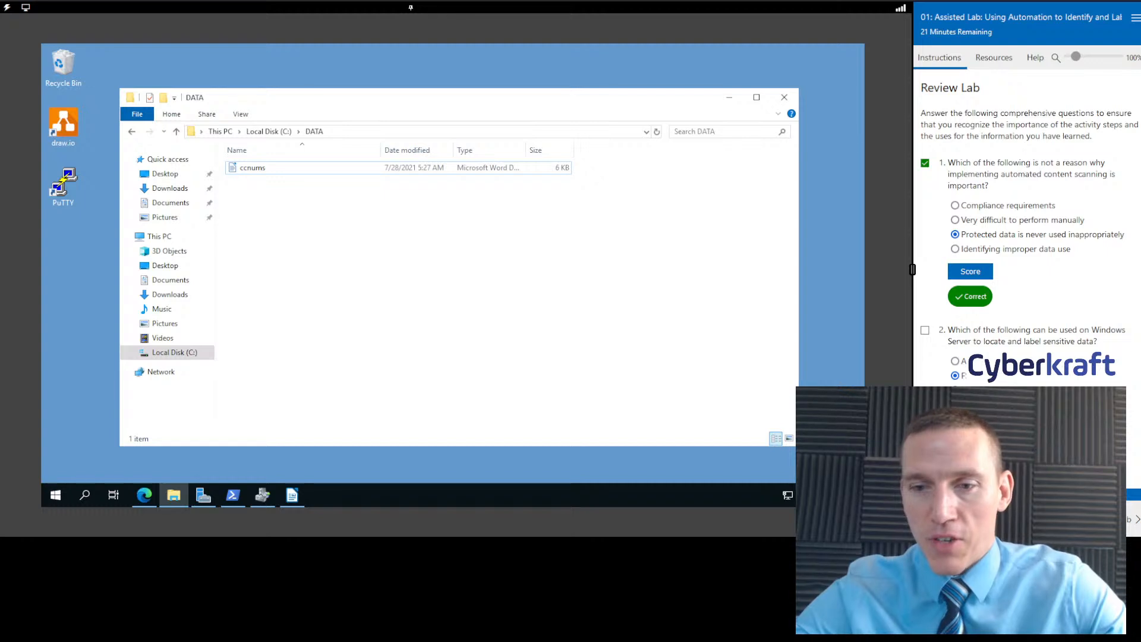
pyautogui.click(1134, 506)
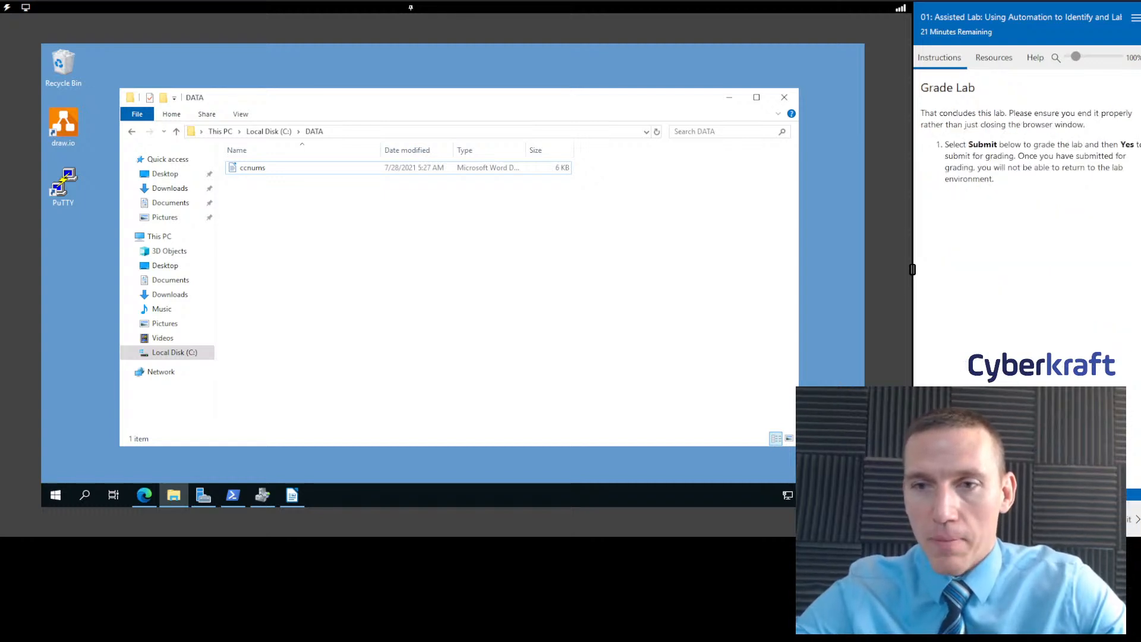
pyautogui.click(1134, 495)
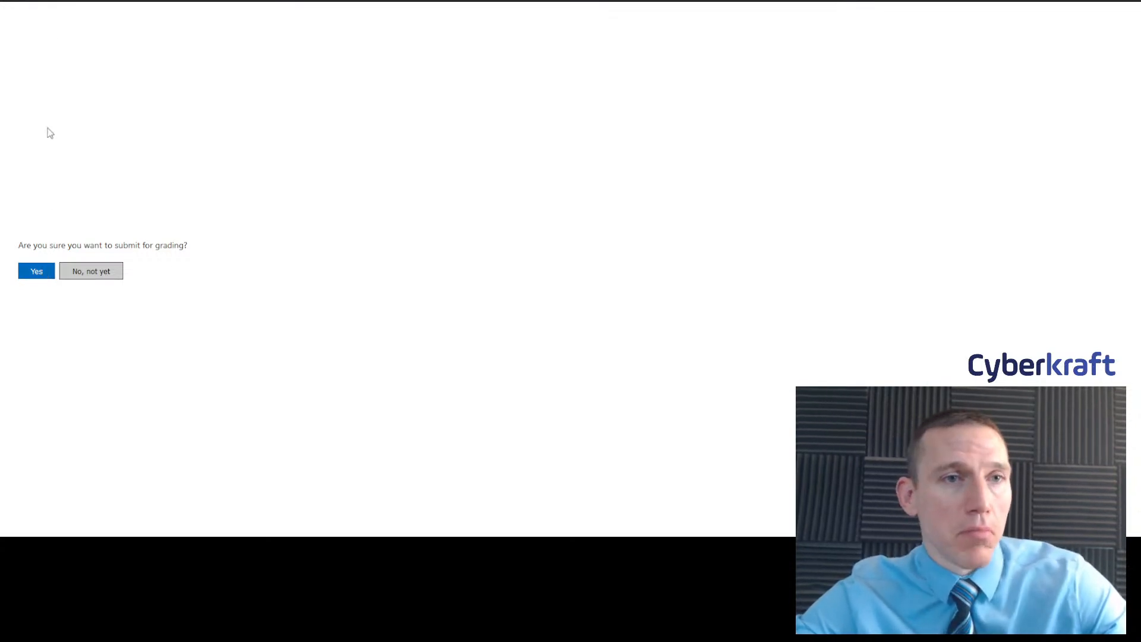
pyautogui.click(38, 271)
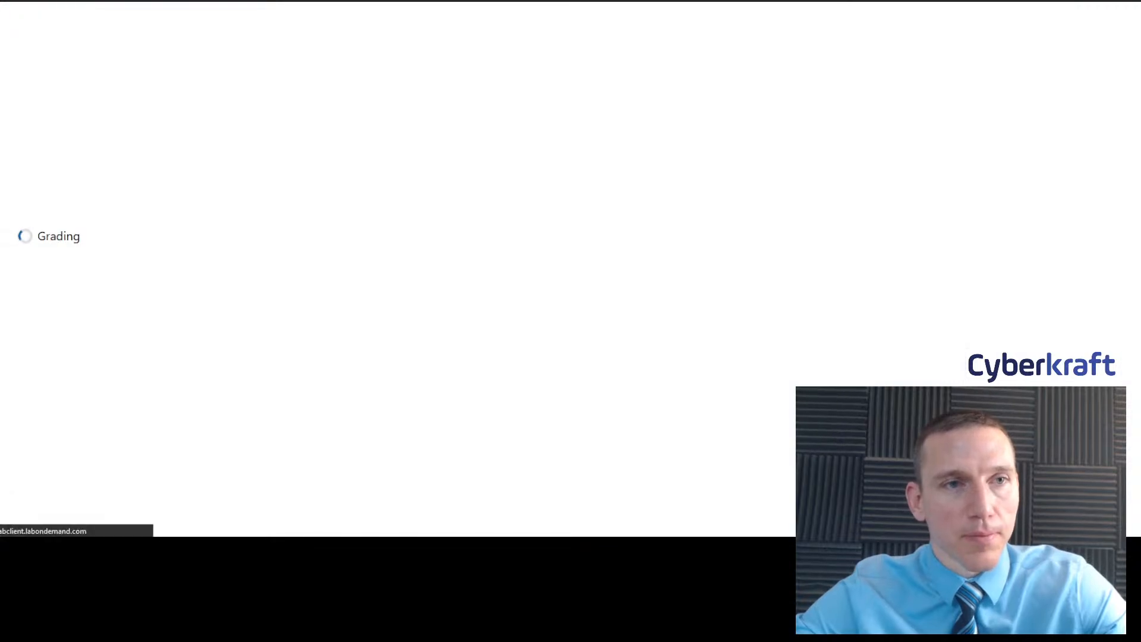
# Look through the Lab Dashboard's list of assisted and applied labs and the entry for Assisted Lab 1
pyautogui.scroll(-1, 543, 214)
pyautogui.scroll(1, 532, 237)
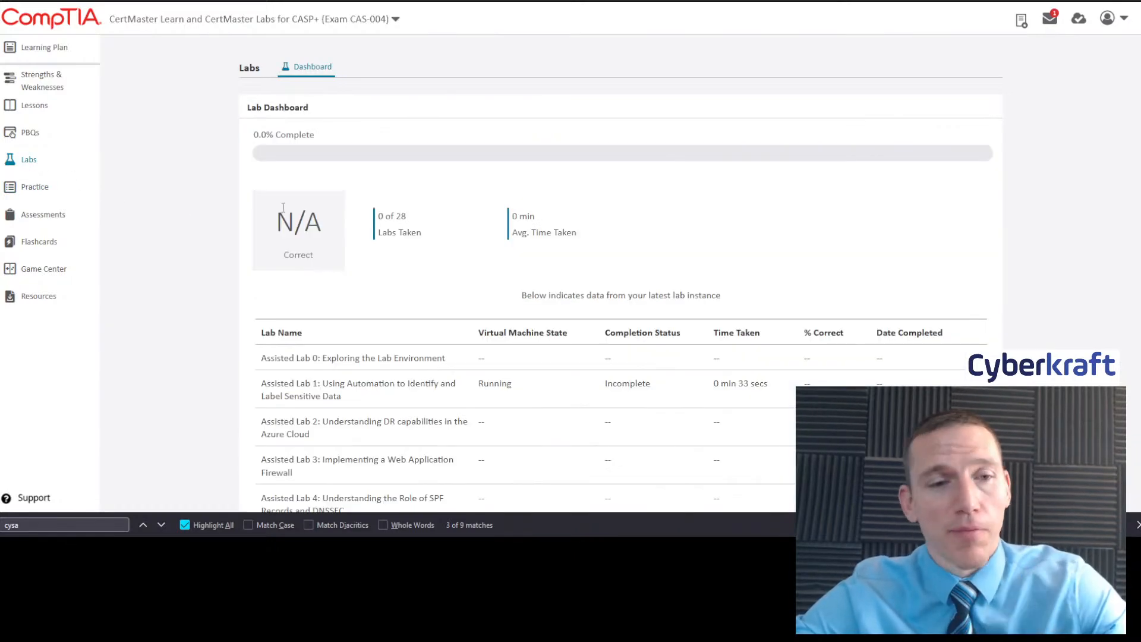
pyautogui.scroll(-6, 717, 283)
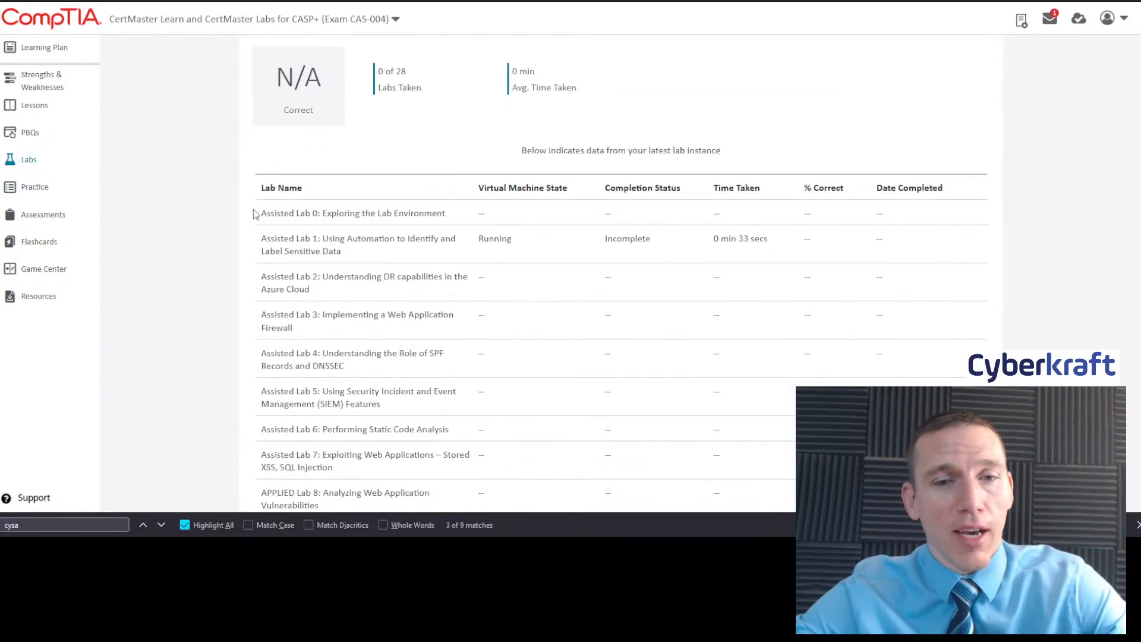
pyautogui.scroll(-7, 653, 291)
pyautogui.scroll(12, 654, 321)
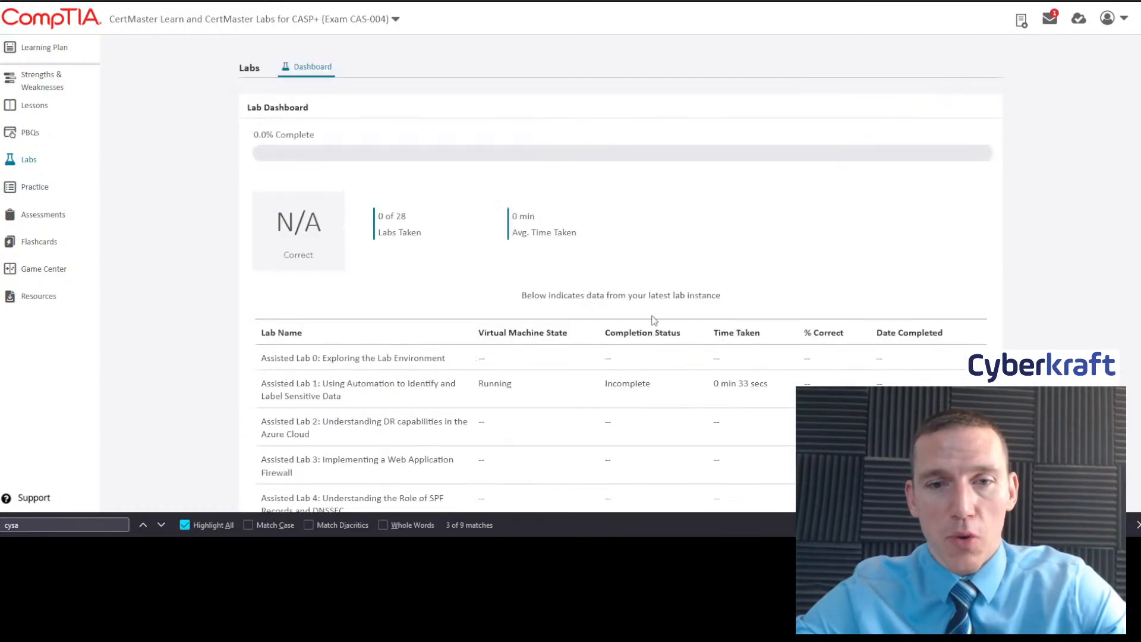
pyautogui.scroll(-3, 216, 232)
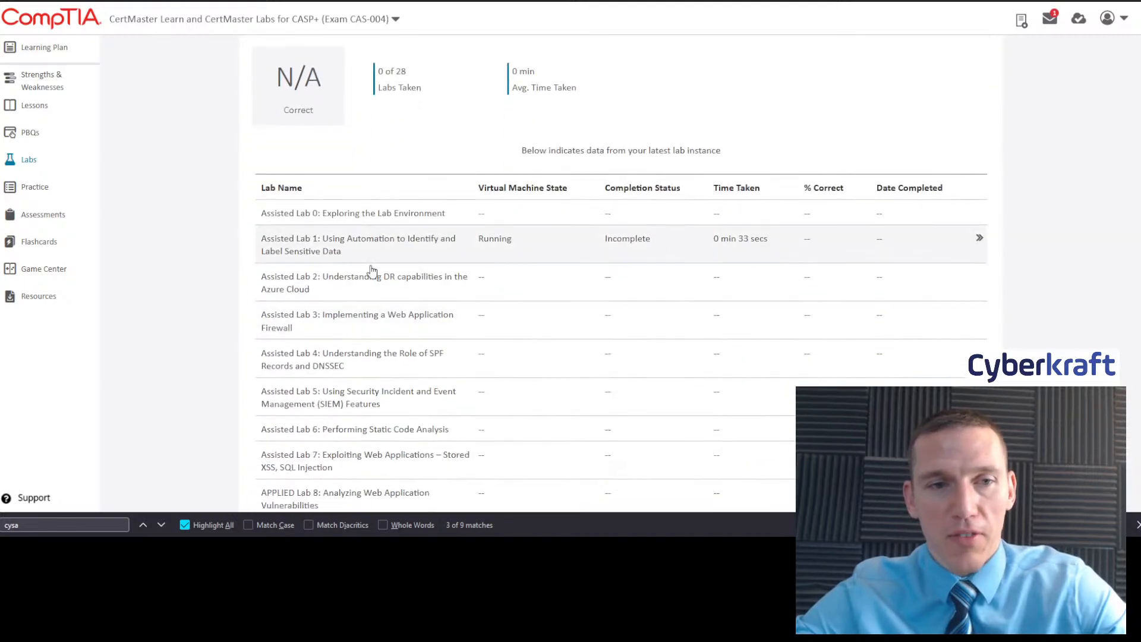